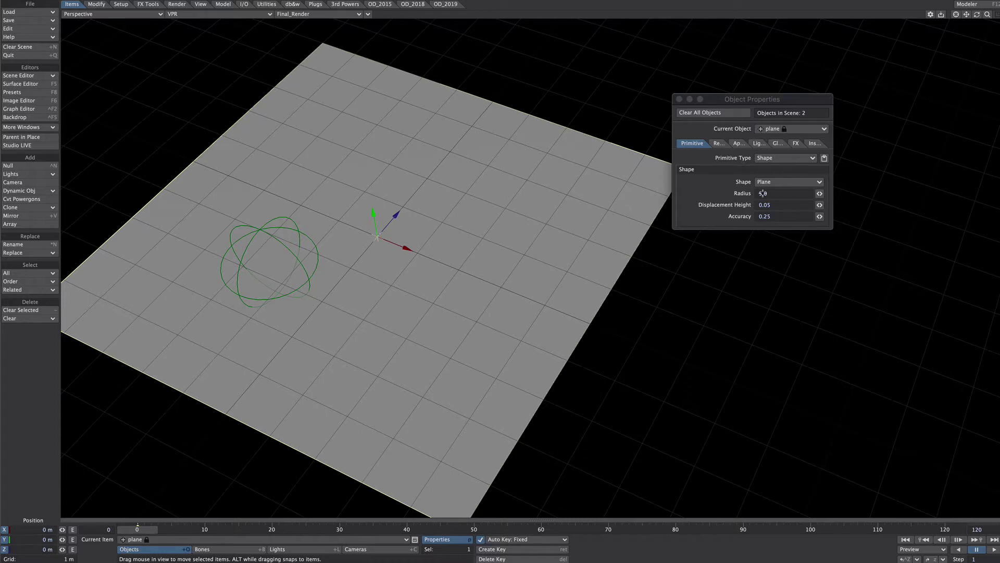
Select the base null and open the Item Shape settings listed in its appearance properties
{"action": "left_click", "coordinate": [269, 244]}
{"action": "left_click", "coordinate": [733, 143]}
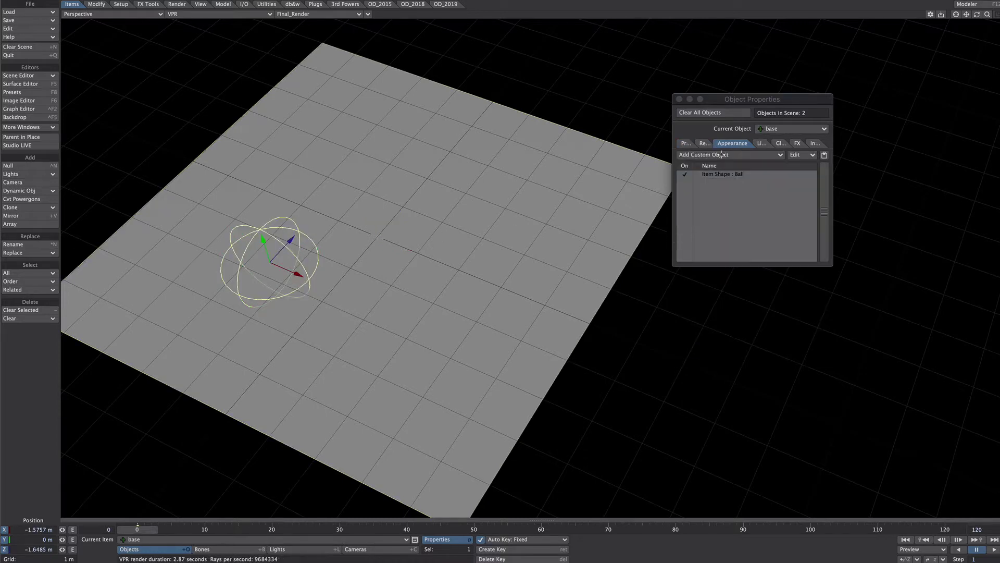
{"action": "left_click", "coordinate": [730, 176]}
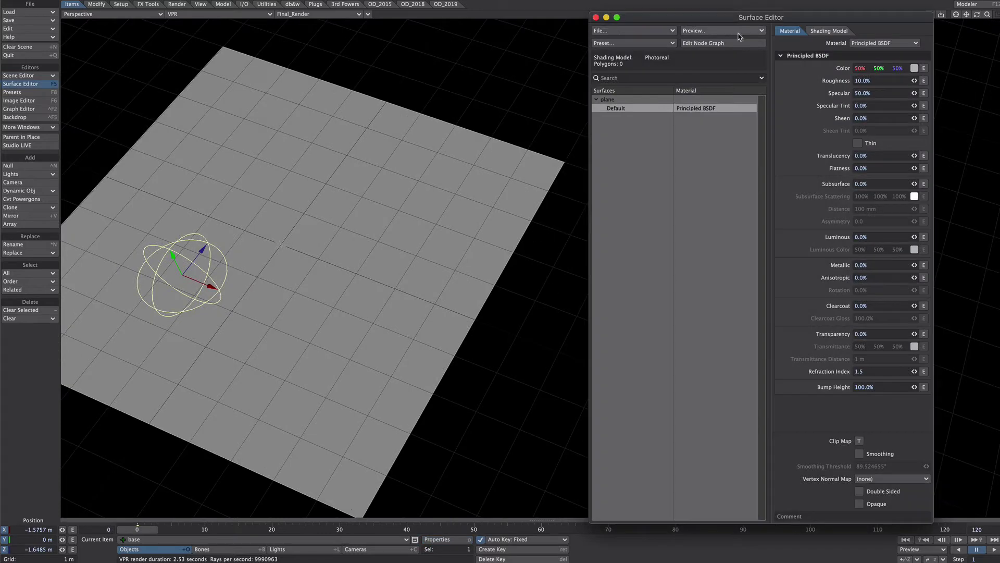
Open the node graph of the plane's Default surface and review which item the Item Info node references
{"action": "left_click", "coordinate": [701, 45]}
{"action": "double_click", "coordinate": [607, 374]}
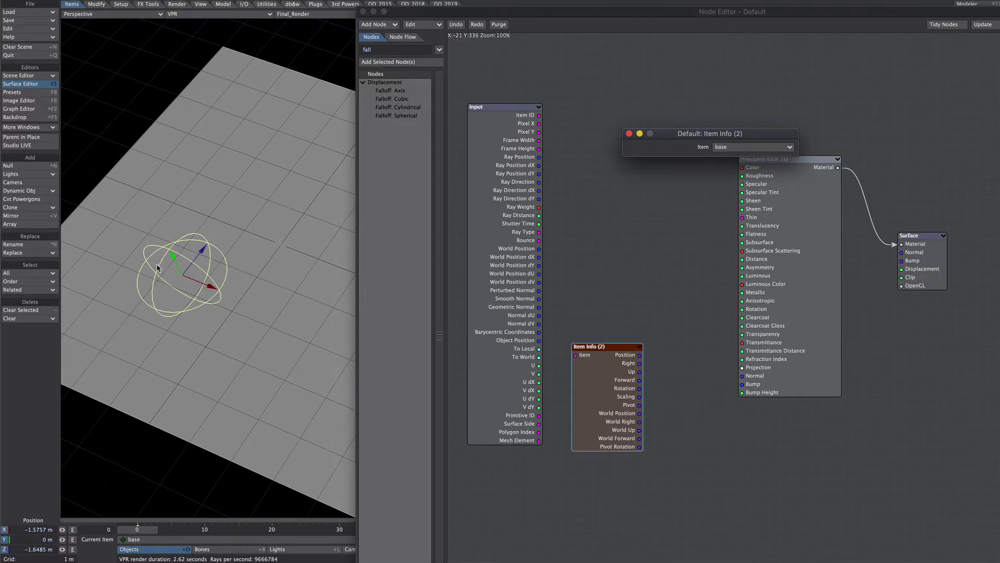
{"action": "left_click_drag", "start_coordinate": [221, 259], "coordinate": [217, 260]}
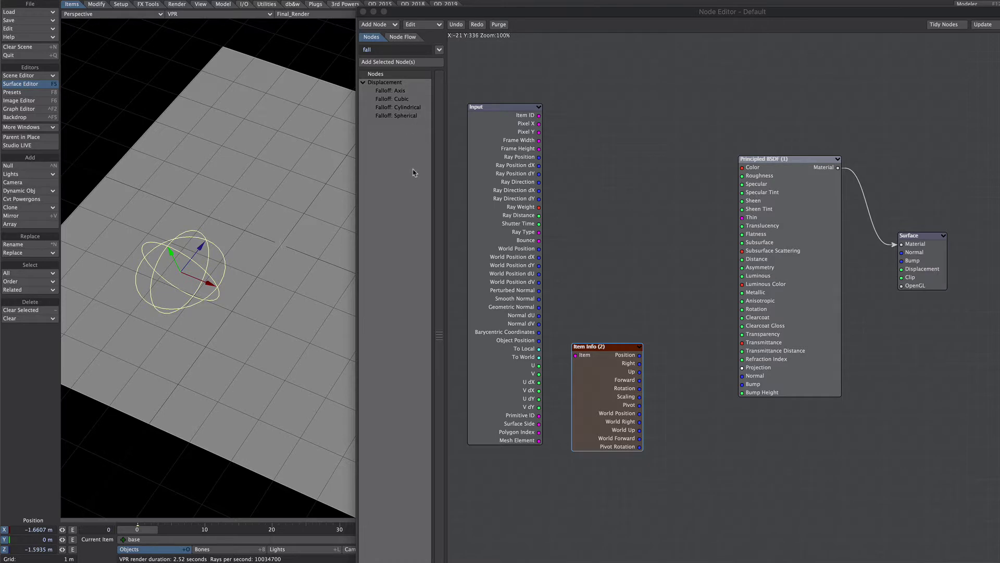
Add a vector Distance node and a scalar Logic node to the plane's surface graph
{"action": "left_click", "coordinate": [664, 404]}
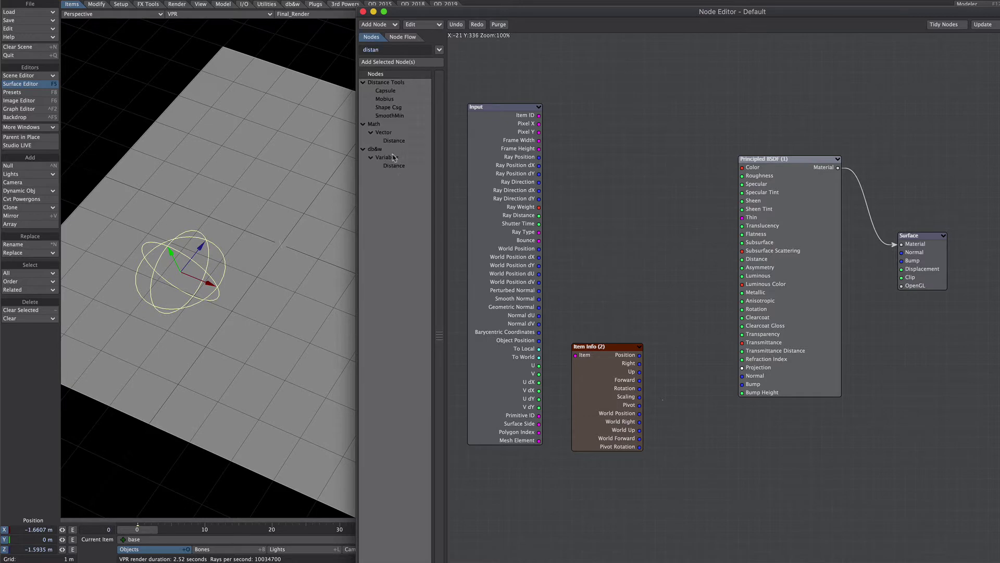
{"action": "double_click", "coordinate": [396, 142]}
{"action": "left_click_drag", "start_coordinate": [671, 244], "coordinate": [620, 183]}
{"action": "type", "text": "logic"}
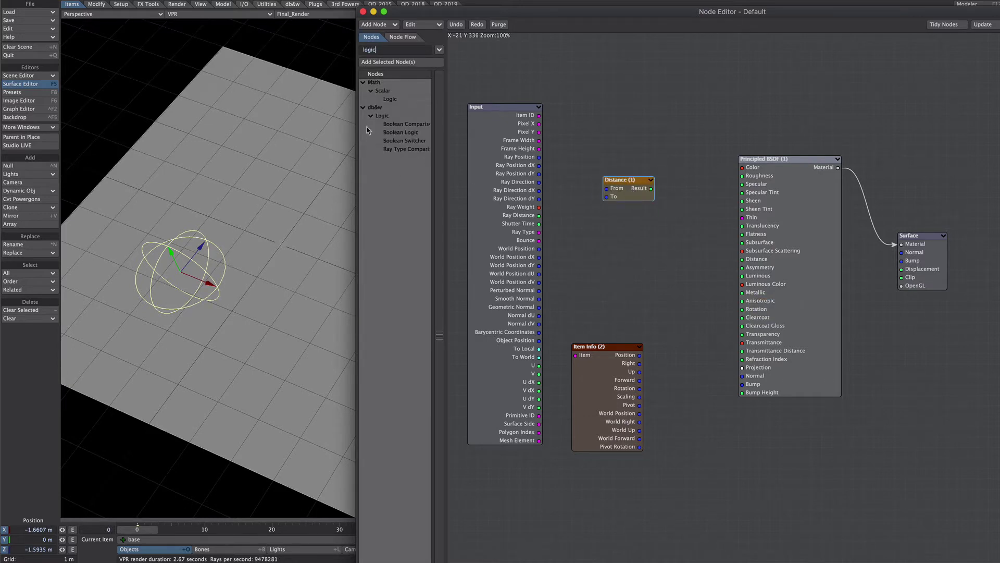
{"action": "double_click", "coordinate": [391, 99]}
{"action": "left_click", "coordinate": [686, 229]}
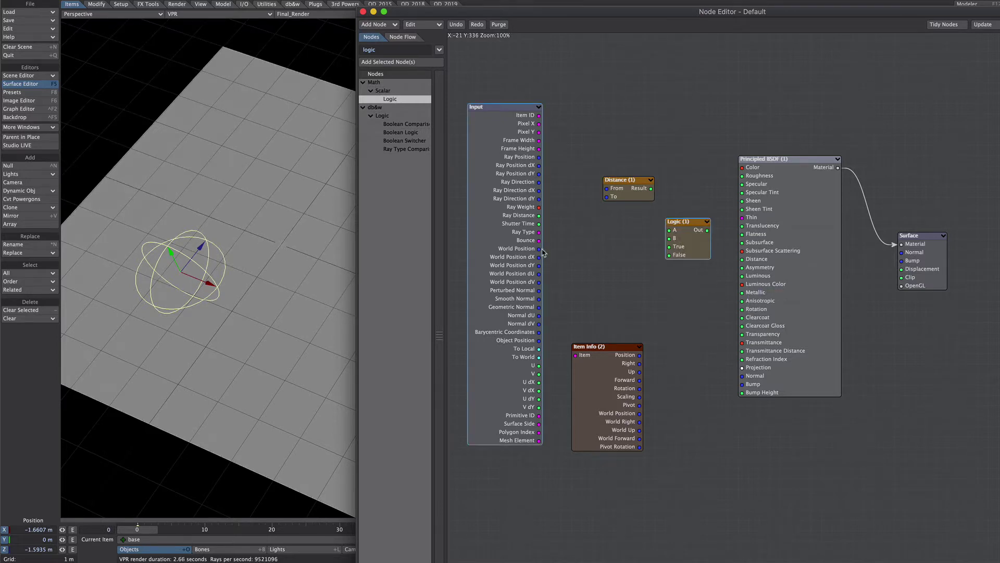
Wire World Position and Item Info's Position through Distance and Logic into the BSDF colour, with the Logic operation set to A Less Than B
{"action": "left_click_drag", "start_coordinate": [539, 249], "coordinate": [616, 190]}
{"action": "left_click_drag", "start_coordinate": [640, 355], "coordinate": [754, 169]}
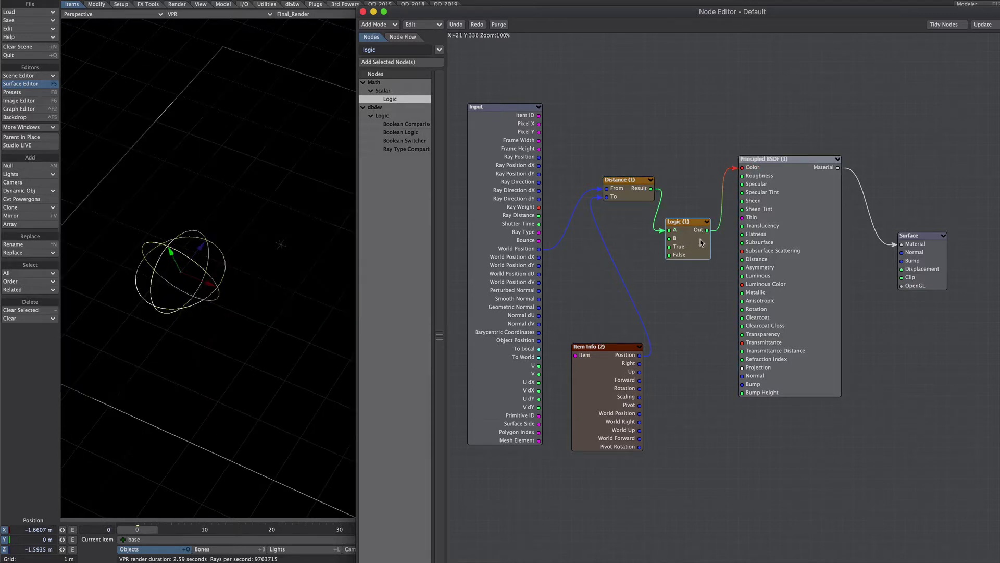
{"action": "double_click", "coordinate": [700, 242]}
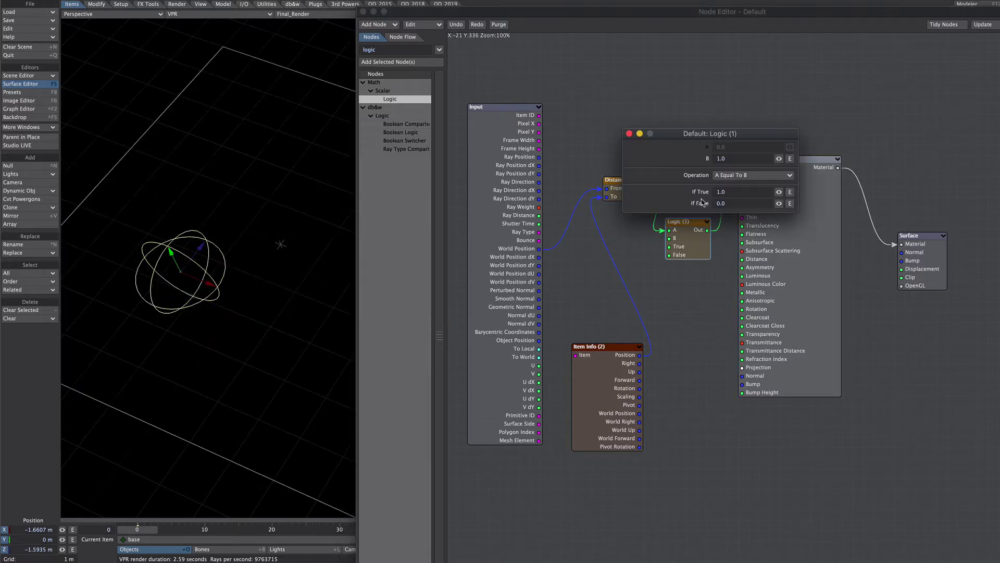
{"action": "left_click", "coordinate": [723, 179]}
{"action": "left_click", "coordinate": [736, 201]}
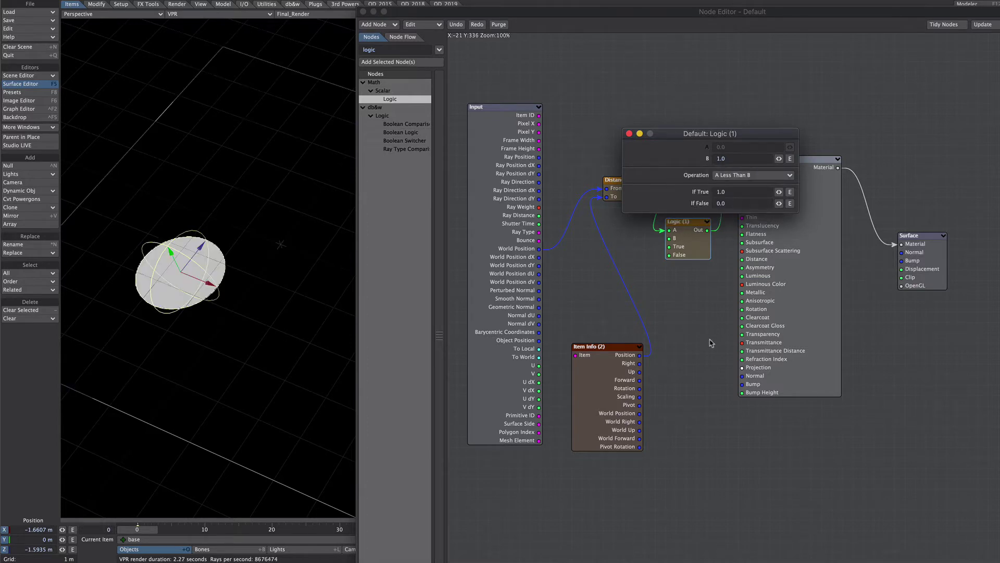
{"action": "left_click", "coordinate": [628, 133]}
Connect Item Info's Scaling output to Logic input B and test the mask by enlarging and moving the base null
{"action": "left_click_drag", "start_coordinate": [641, 400], "coordinate": [671, 238]}
{"action": "left_click_drag", "start_coordinate": [235, 286], "coordinate": [267, 319]}
{"action": "key", "text": "shift+h"}
{"action": "key", "text": "t"}
{"action": "left_click_drag", "start_coordinate": [187, 250], "coordinate": [209, 271]}
{"action": "key", "text": "ctrl+z"}
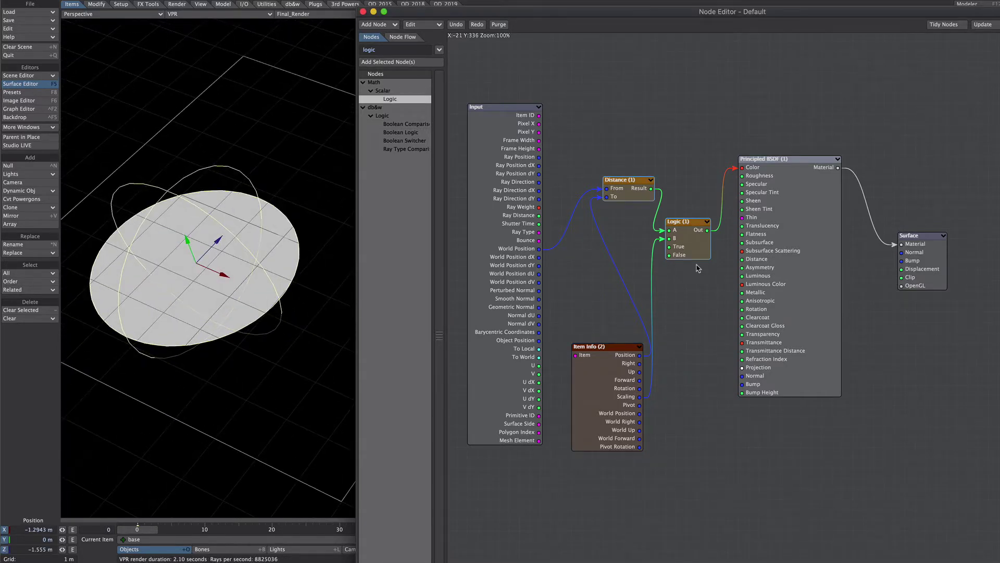
Delete the Distance and Logic nodes and search the node list for falloff nodes
{"action": "key", "text": "Delete"}
{"action": "left_click_drag", "start_coordinate": [383, 50], "coordinate": [350, 56]}
{"action": "type", "text": "fall"}
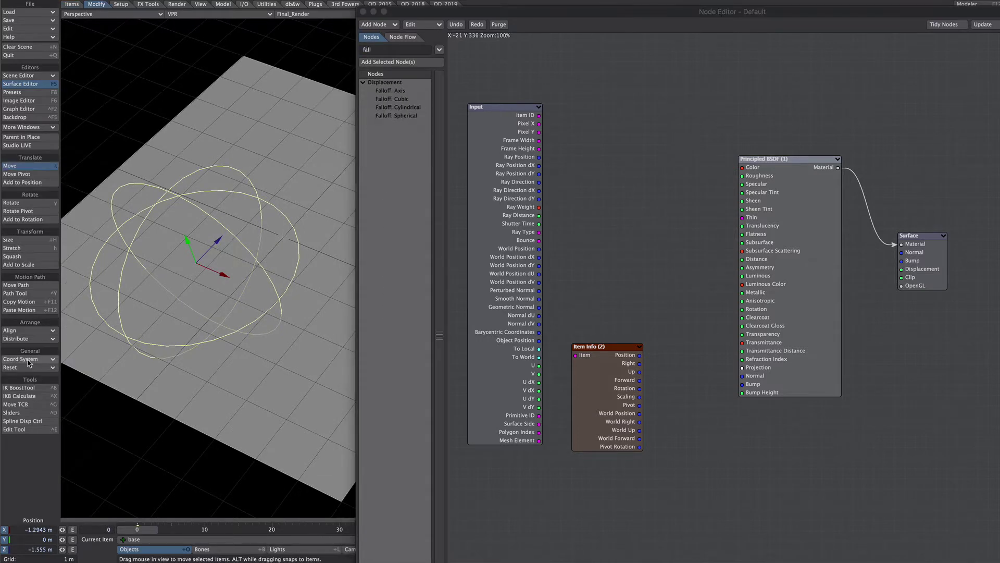
Reset the base null's size and move it to about X -1.59 m, Z -1.16 m
{"action": "left_click", "coordinate": [29, 367]}
{"action": "left_click", "coordinate": [32, 411]}
{"action": "left_click_drag", "start_coordinate": [324, 246], "coordinate": [241, 256]}
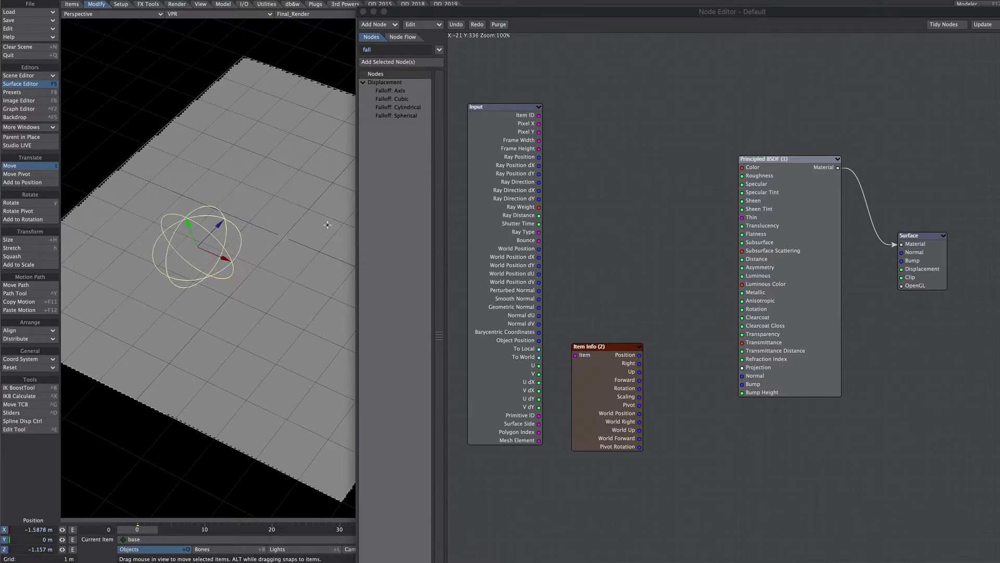
Add a Falloff: Axis node fed by World Position and Item Info's Position, and connect its Falloff output to the Principled BSDF colour
{"action": "double_click", "coordinate": [392, 94]}
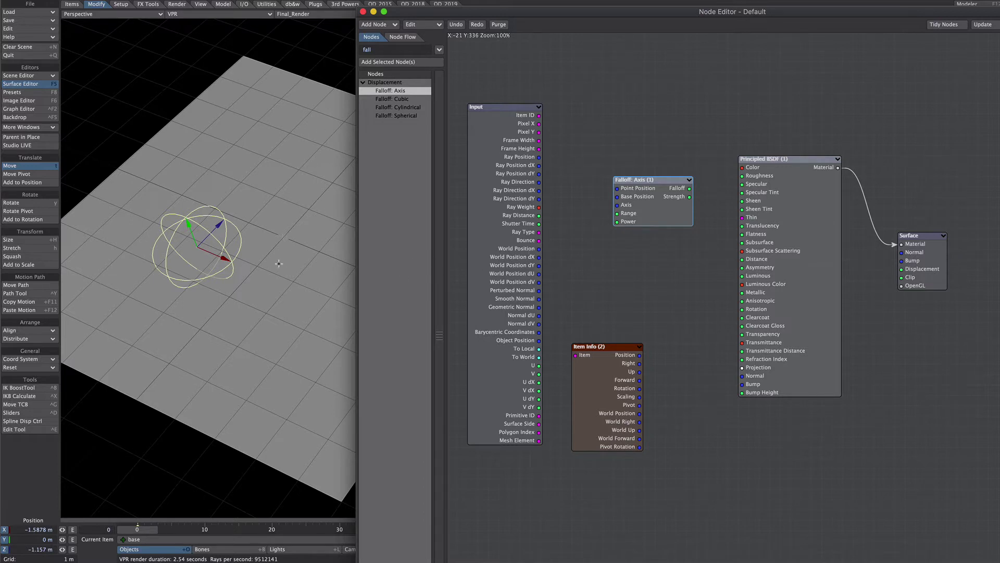
{"action": "left_click_drag", "start_coordinate": [539, 248], "coordinate": [634, 191]}
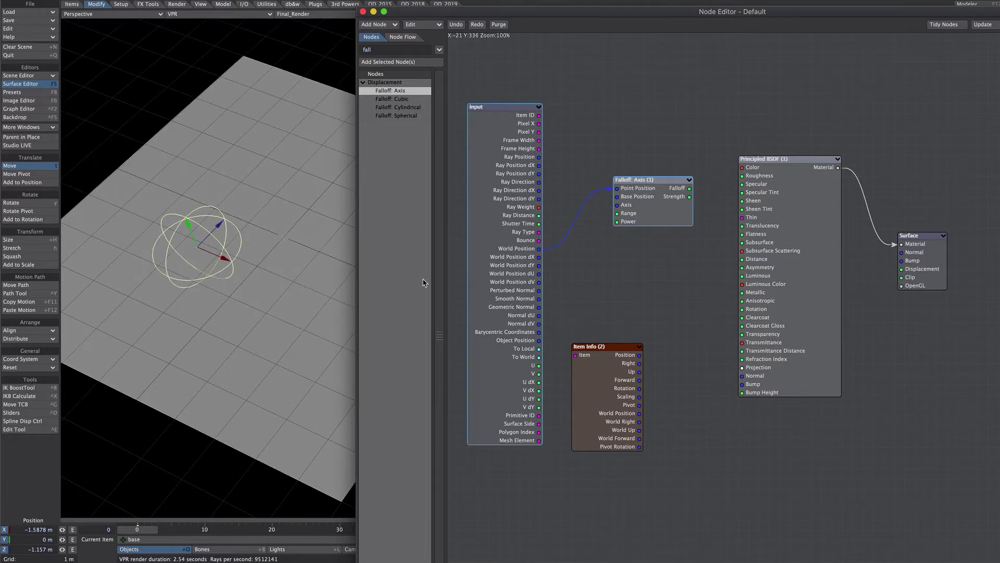
{"action": "left_click_drag", "start_coordinate": [640, 354], "coordinate": [625, 201]}
{"action": "left_click_drag", "start_coordinate": [689, 189], "coordinate": [753, 170]}
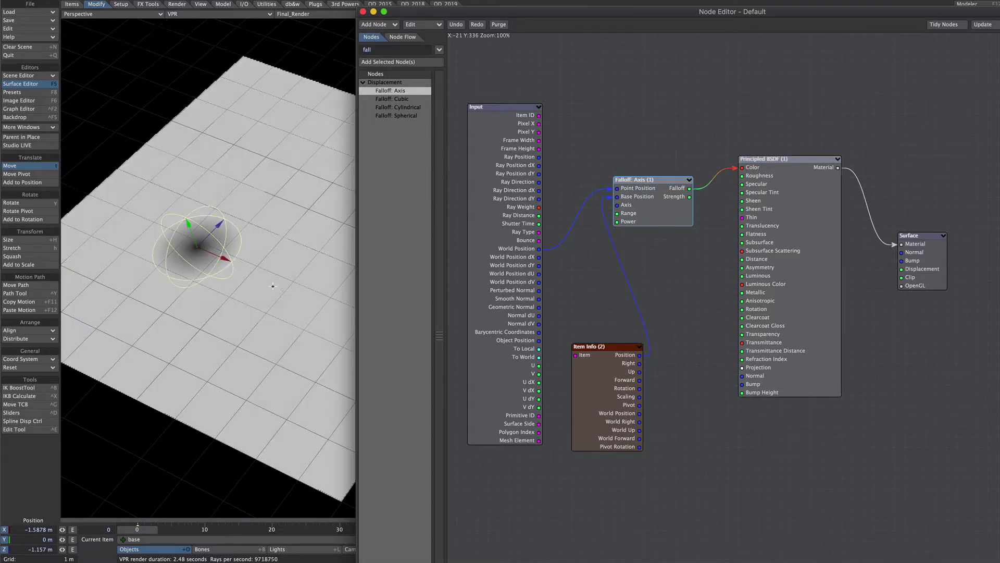
{"action": "left_click_drag", "start_coordinate": [188, 234], "coordinate": [193, 228]}
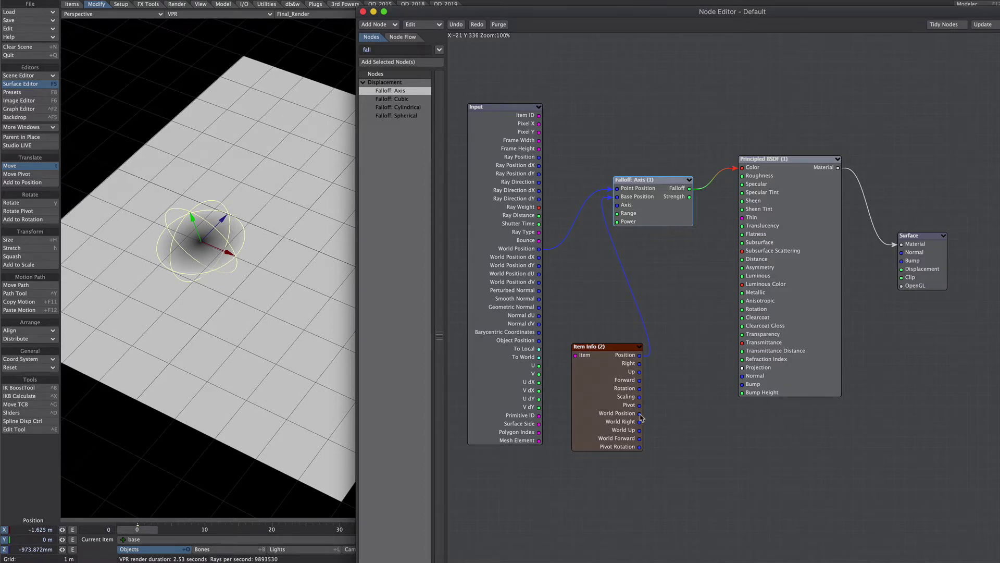
Connect Item Info's Forward output to the falloff's Axis input and move the base null to about Z -0.81 m
{"action": "left_click", "coordinate": [632, 385]}
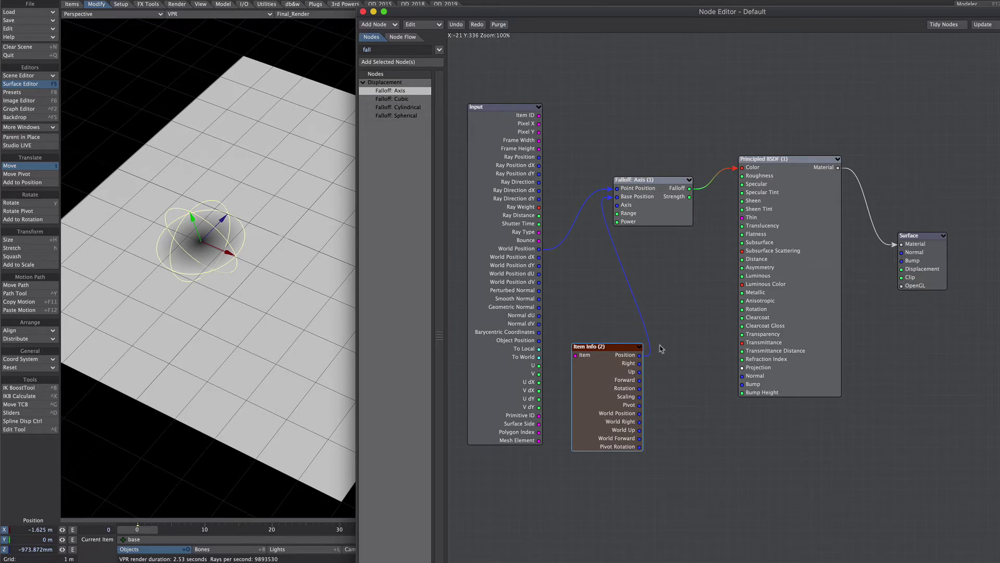
{"action": "left_click_drag", "start_coordinate": [640, 385], "coordinate": [617, 205]}
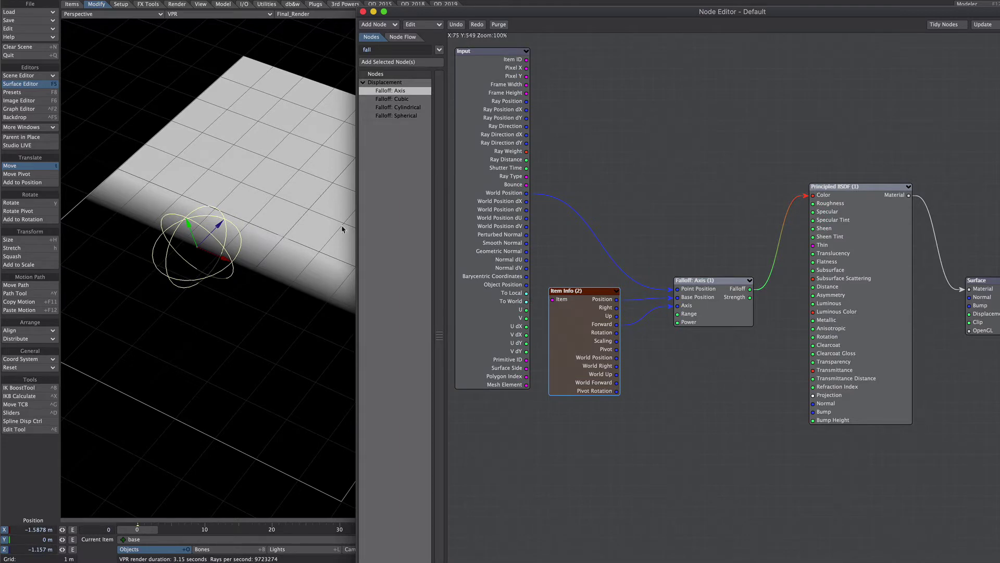
{"action": "mouse_move", "coordinate": [220, 225]}
{"action": "left_mouse_down"}
{"action": "mouse_move", "coordinate": [209, 244]}
{"action": "mouse_move", "coordinate": [182, 254]}
{"action": "mouse_move", "coordinate": [266, 175]}
{"action": "mouse_move", "coordinate": [225, 217]}
{"action": "left_mouse_up"}
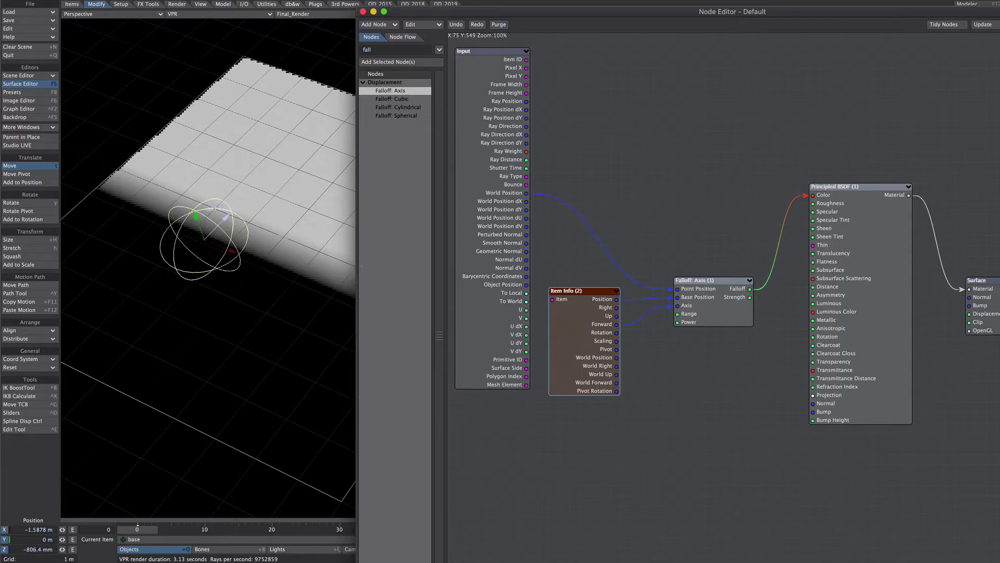
Rotate the base null to turn the falloff direction and move it to about X -1.33 m, Z -1.82 m
{"action": "left_click", "coordinate": [21, 203]}
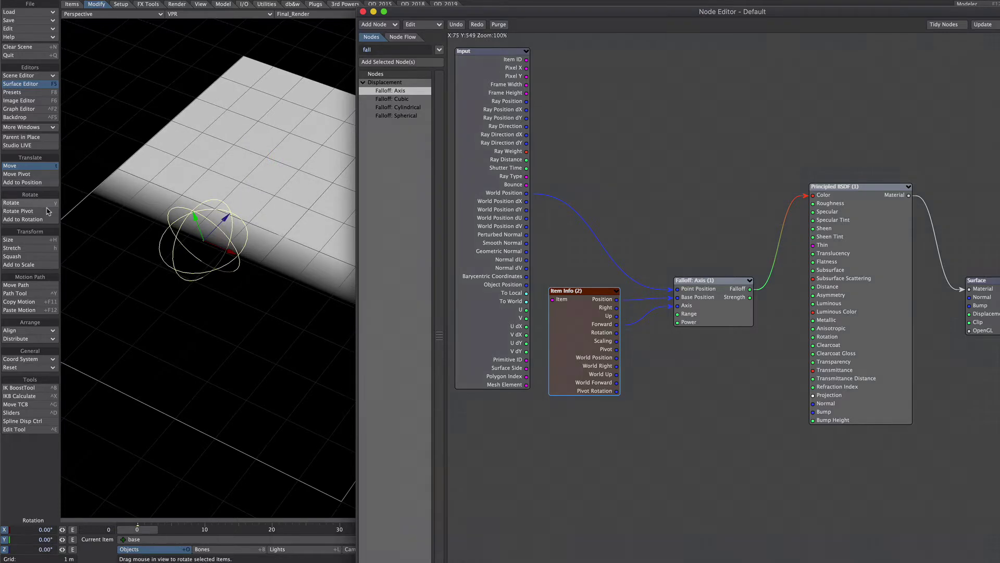
{"action": "left_click_drag", "start_coordinate": [240, 230], "coordinate": [279, 233]}
{"action": "key", "text": "Tab"}
{"action": "left_click", "coordinate": [37, 168]}
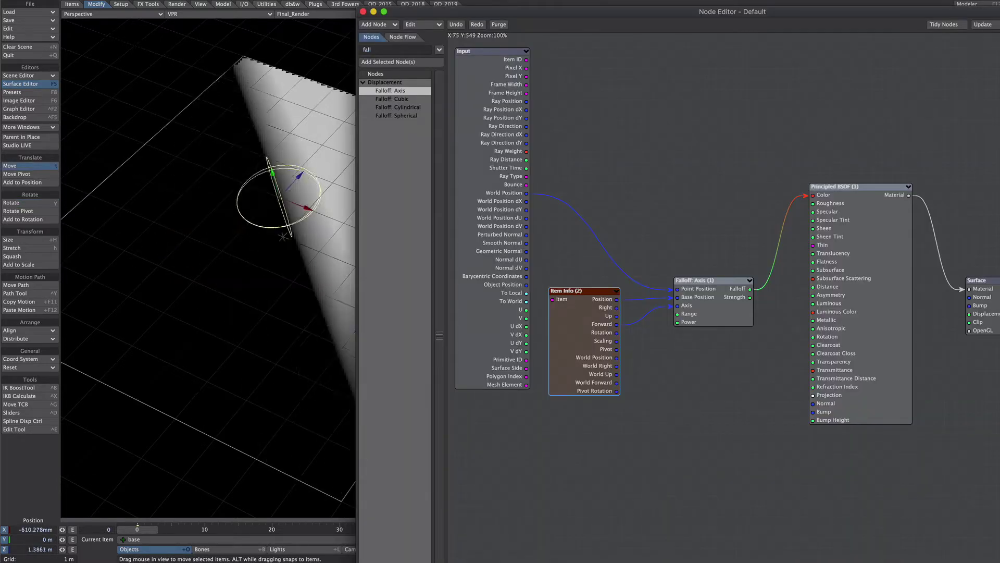
{"action": "left_click_drag", "start_coordinate": [169, 278], "coordinate": [197, 291]}
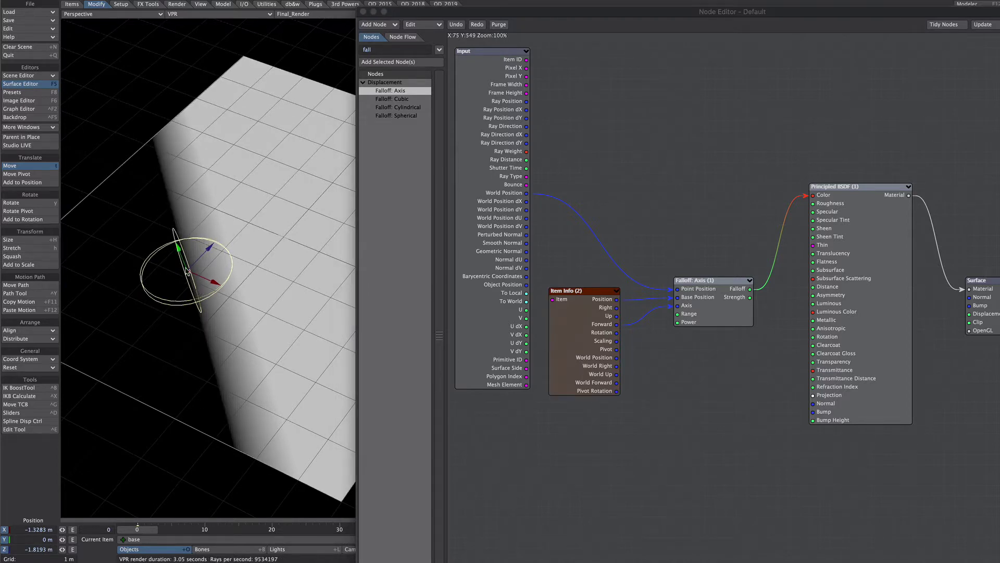
Add a constant Scalar node and connect it to the Range input of the Falloff: Axis node
{"action": "left_click_drag", "start_coordinate": [382, 54], "coordinate": [350, 53]}
{"action": "type", "text": "scal"}
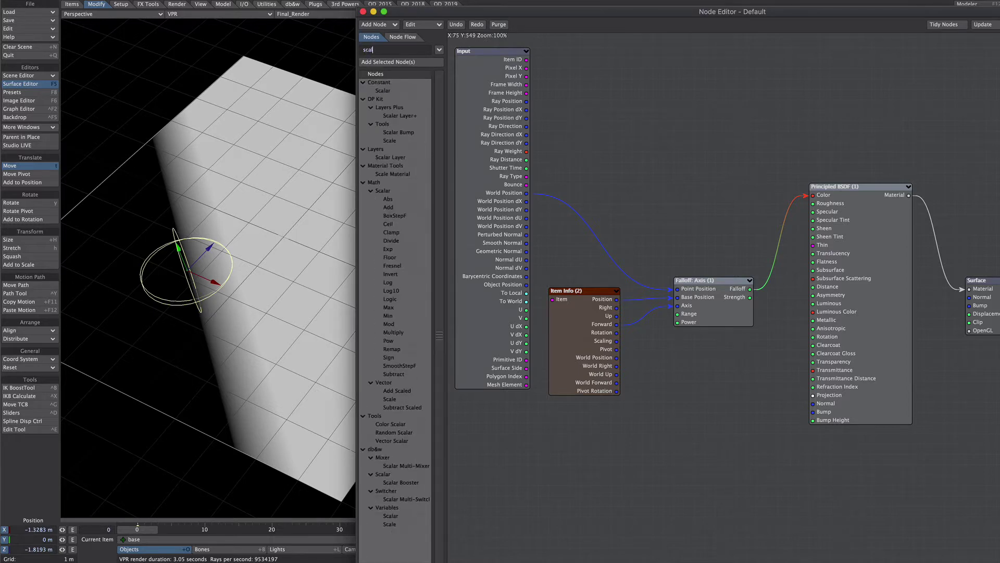
{"action": "key", "text": "Return"}
{"action": "left_click_drag", "start_coordinate": [595, 346], "coordinate": [584, 336]}
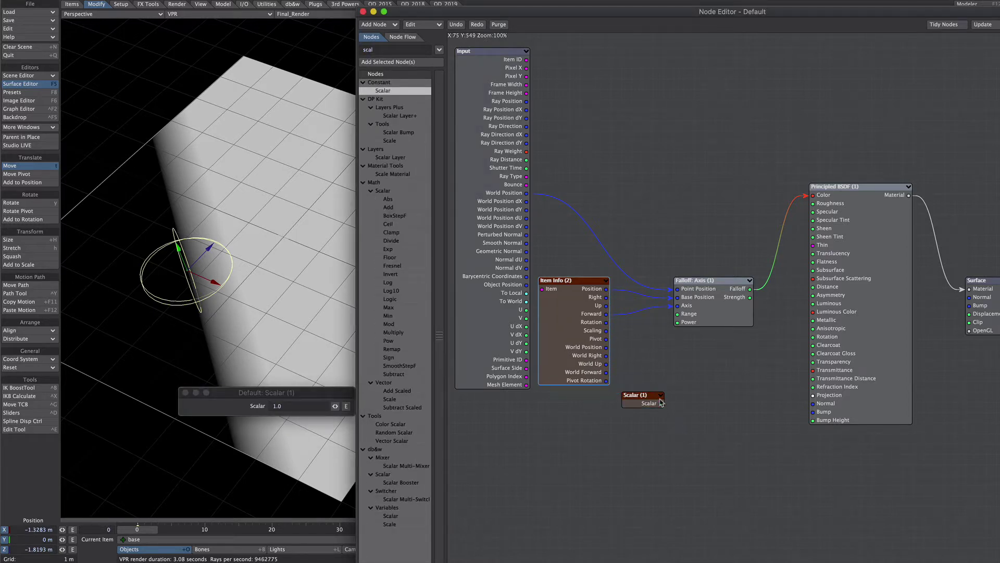
{"action": "left_click_drag", "start_coordinate": [660, 403], "coordinate": [677, 313]}
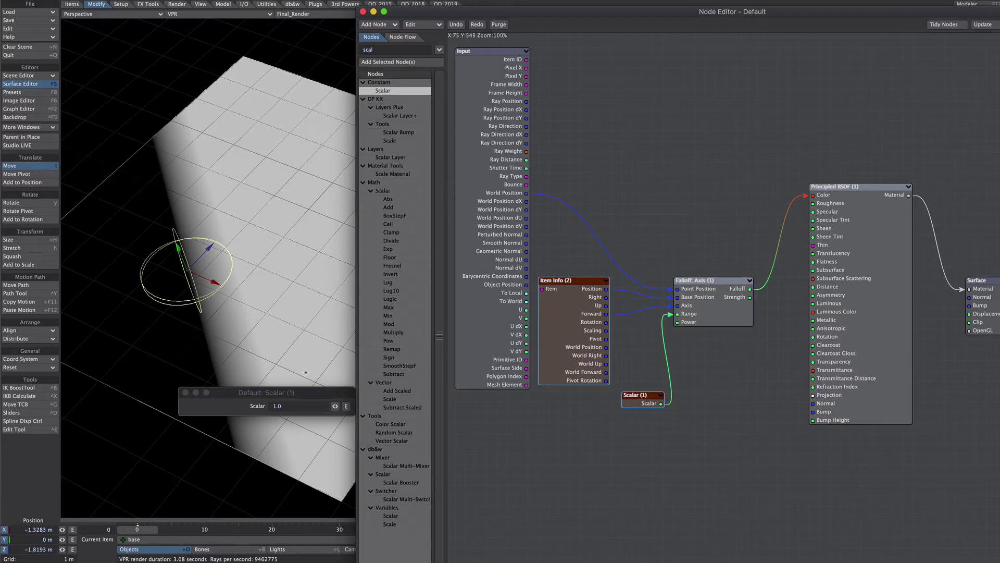
Set the Scalar node driving the falloff range to 5.0 and close its settings
{"action": "left_click", "coordinate": [292, 406]}
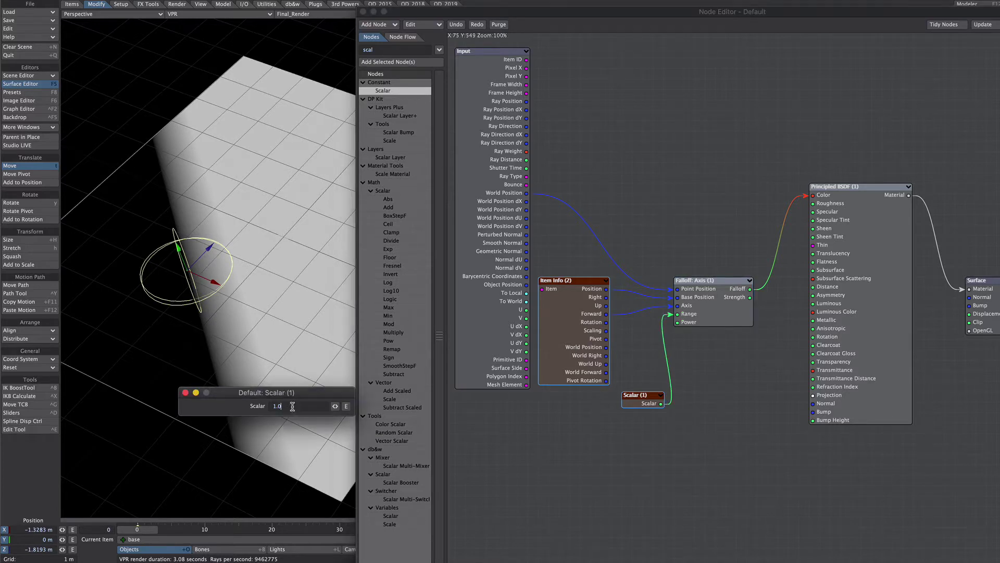
{"action": "type", "text": "5"}
{"action": "key", "text": "Return"}
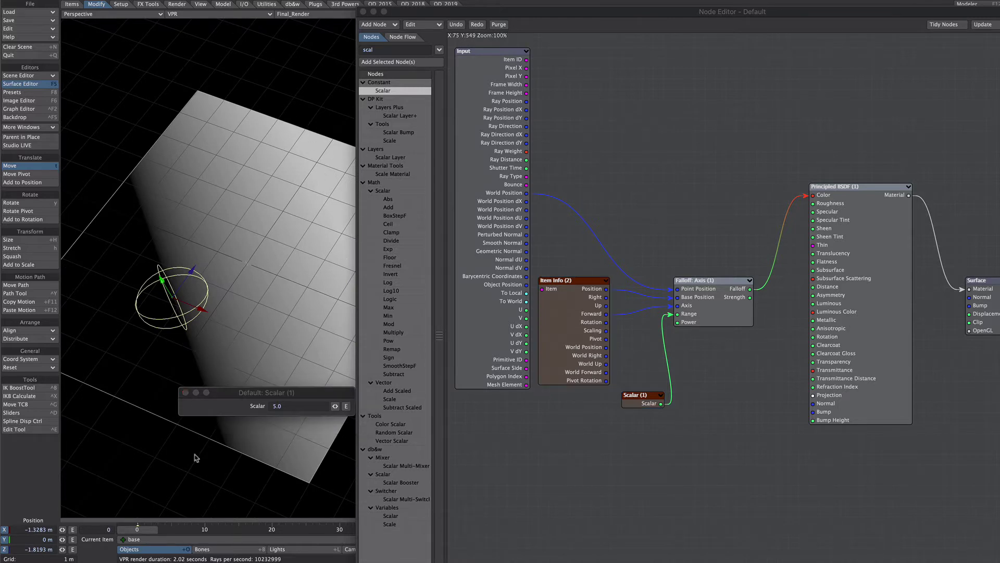
{"action": "left_click", "coordinate": [185, 393]}
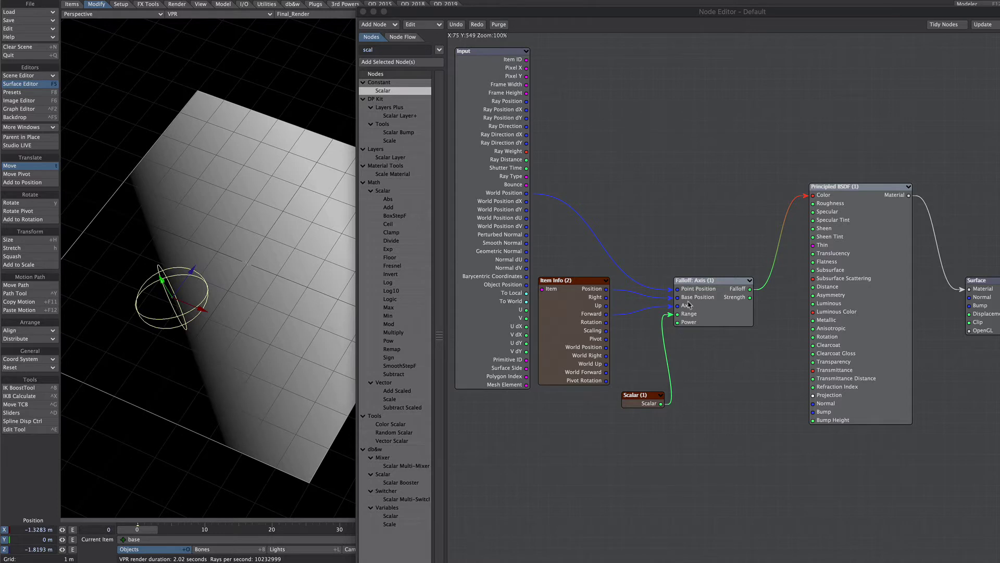
Add a second constant Scalar node and change the falloff type of the Falloff: Axis node from Linear
{"action": "left_click_drag", "start_coordinate": [379, 93], "coordinate": [686, 302]}
{"action": "left_click_drag", "start_coordinate": [768, 306], "coordinate": [645, 446]}
{"action": "double_click", "coordinate": [708, 301]}
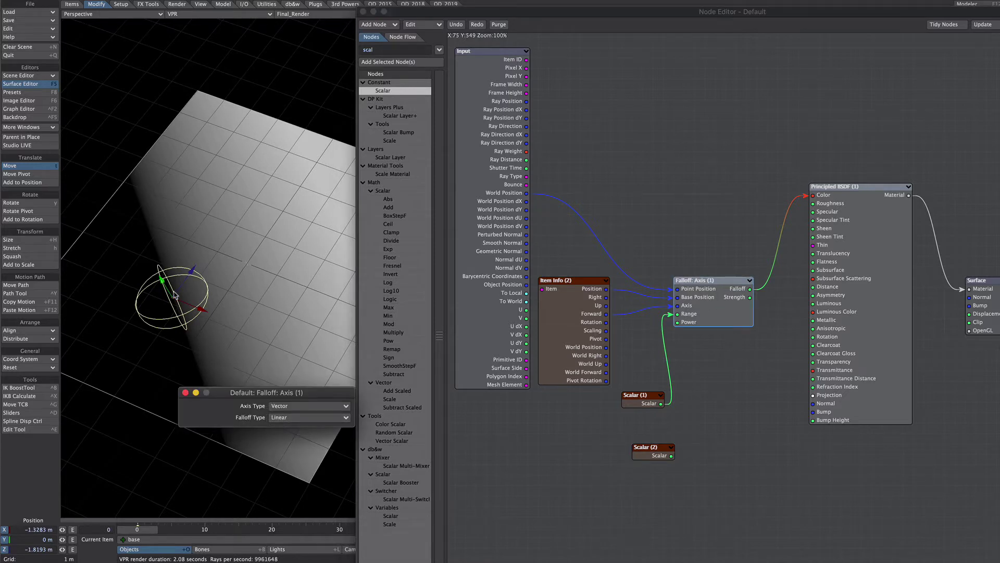
{"action": "left_click", "coordinate": [275, 418]}
{"action": "left_click", "coordinate": [284, 428]}
{"action": "left_click", "coordinate": [185, 392]}
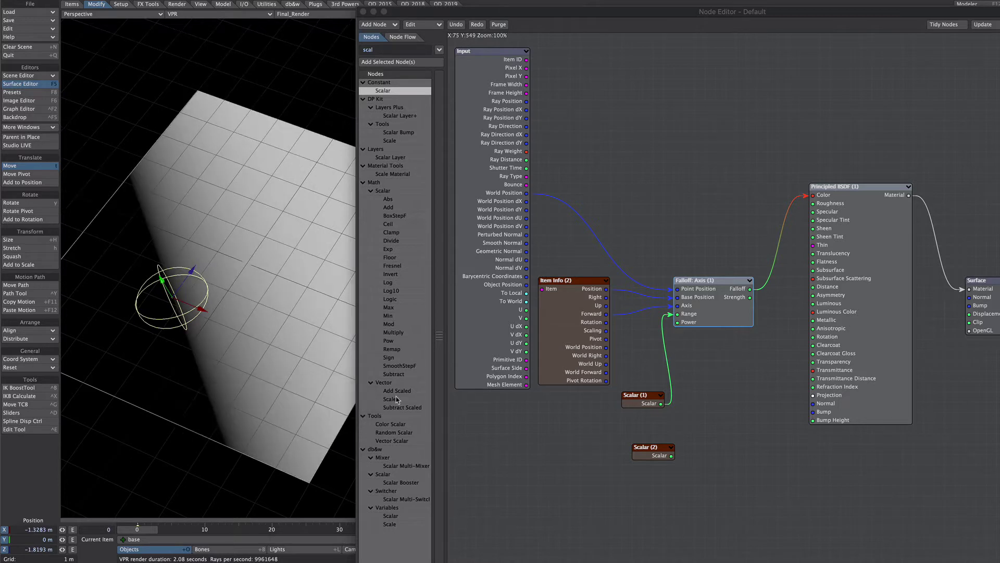
Connect the second Scalar node to the falloff's Power input and try different values, including 0.1 and 1.0
{"action": "left_click_drag", "start_coordinate": [672, 455], "coordinate": [690, 322]}
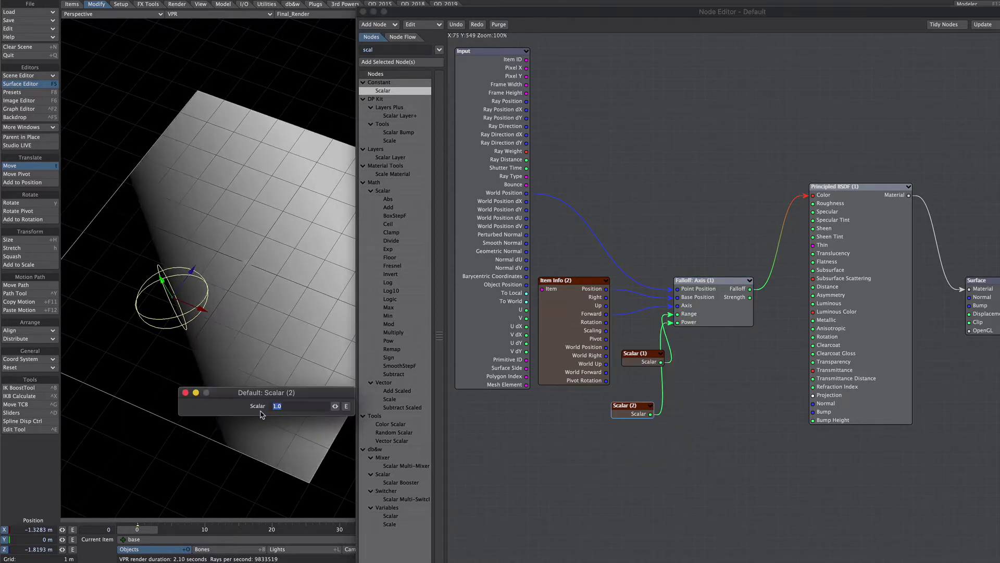
{"action": "type", "text": ".1"}
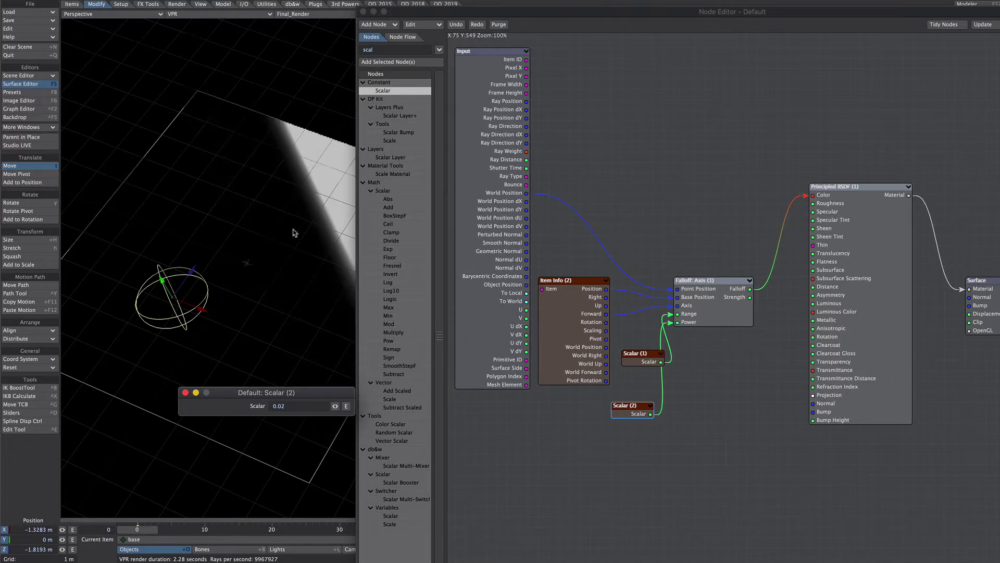
{"action": "double_click", "coordinate": [287, 404]}
{"action": "type", "text": "1.0"}
{"action": "key", "text": "Return"}
{"action": "mouse_move", "coordinate": [334, 406]}
{"action": "left_mouse_down"}
{"action": "mouse_move", "coordinate": [365, 406]}
{"action": "mouse_move", "coordinate": [336, 406]}
{"action": "mouse_move", "coordinate": [349, 405]}
{"action": "left_mouse_up"}
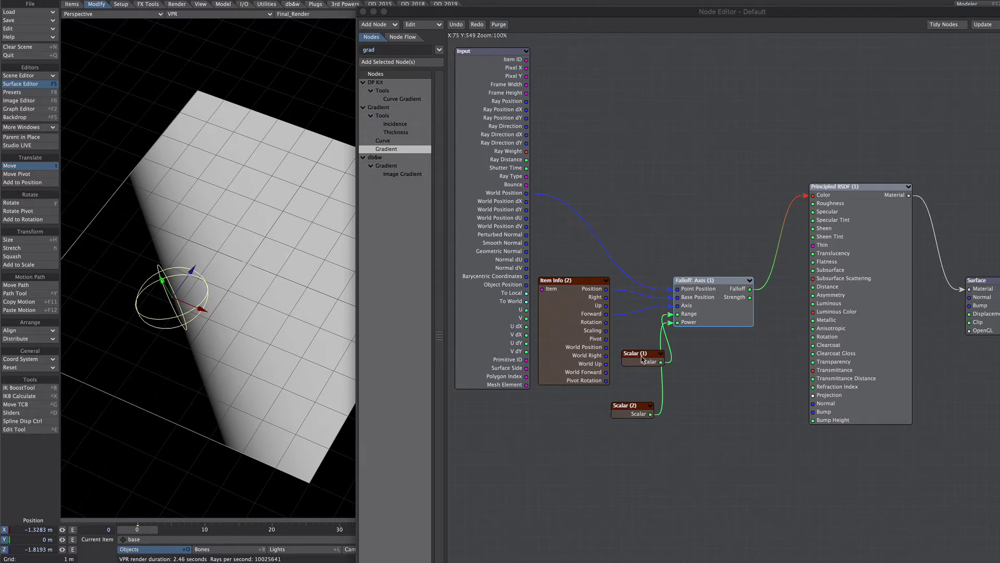
Disconnect the first Scalar node from the falloff's Range input, move it aside, and add a Turbulence2D node
{"action": "left_click", "coordinate": [642, 360]}
{"action": "left_click_drag", "start_coordinate": [675, 331], "coordinate": [557, 439]}
{"action": "left_click_drag", "start_coordinate": [379, 51], "coordinate": [350, 51]}
{"action": "type", "text": "turb"}
{"action": "double_click", "coordinate": [393, 91]}
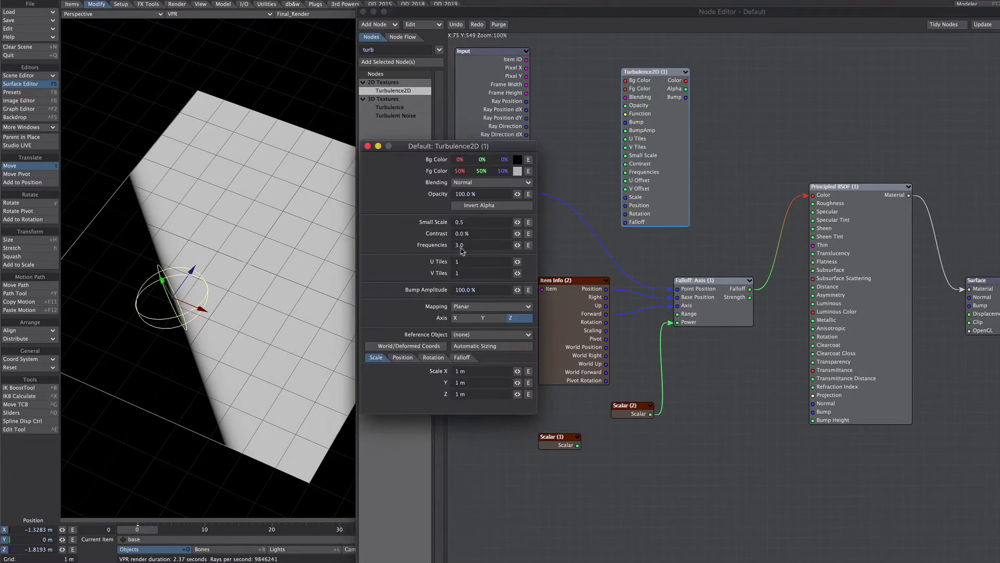
Set the Turbulence2D mapping axis to Y and connect the node's Alpha output to the axis falloff's Range input
{"action": "left_click", "coordinate": [490, 318]}
{"action": "left_click", "coordinate": [368, 145]}
{"action": "left_click_drag", "start_coordinate": [685, 92], "coordinate": [691, 316]}
{"action": "left_click_drag", "start_coordinate": [646, 170], "coordinate": [625, 170]}
Set the second Scalar node, which drives the falloff's Power, to 0.2
{"action": "double_click", "coordinate": [623, 411]}
{"action": "double_click", "coordinate": [469, 159]}
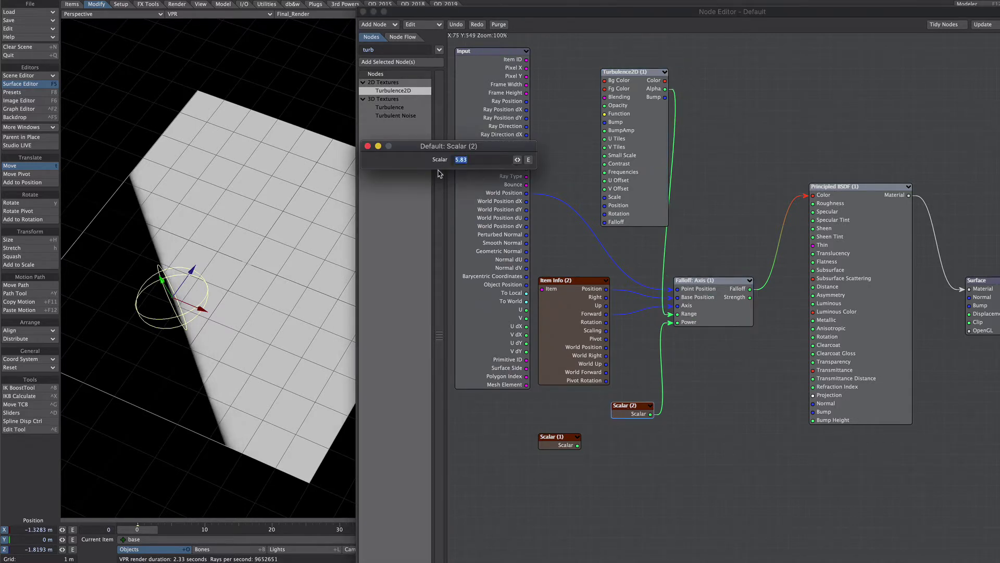
{"action": "type", "text": ".2"}
Set the Turbulence2D texture's contrast to 20% and its X, Y and Z scale to 2 m
{"action": "double_click", "coordinate": [624, 189]}
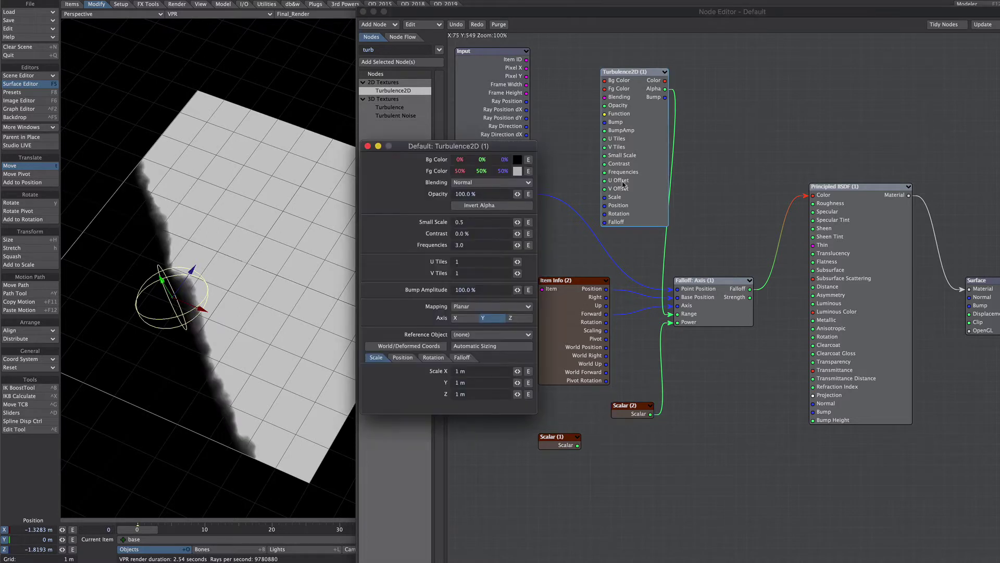
{"action": "double_click", "coordinate": [476, 235]}
{"action": "type", "text": "20"}
{"action": "key", "text": "Tab"}
{"action": "left_click_drag", "start_coordinate": [471, 371], "coordinate": [436, 358]}
{"action": "type", "text": "2"}
{"action": "key", "text": "Tab"}
{"action": "type", "text": "2"}
{"action": "key", "text": "Tab"}
{"action": "type", "text": "2"}
{"action": "key", "text": "Return"}
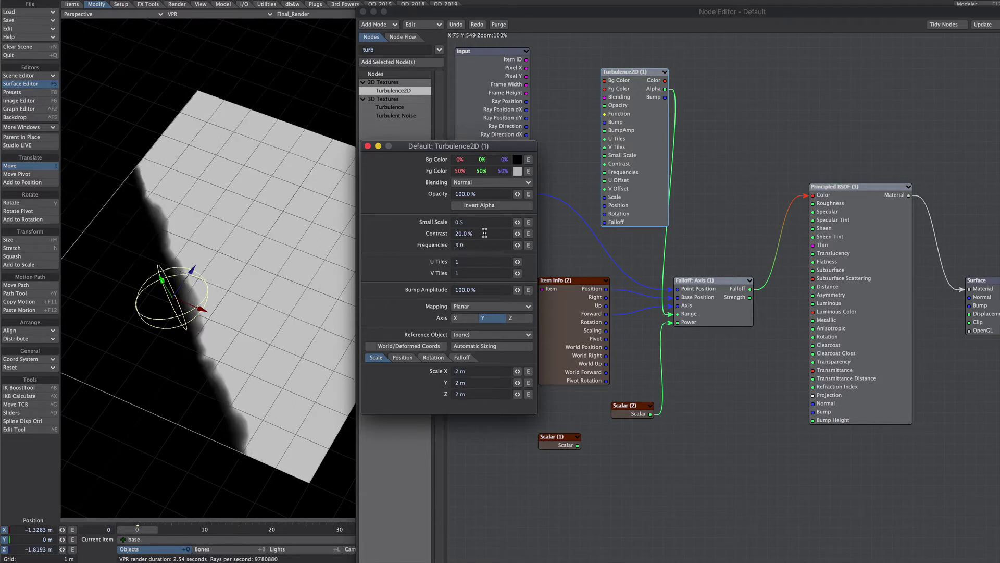
{"action": "left_click", "coordinate": [368, 146]}
Set the Scalar node driving the falloff's Power to 0.1 and move the null across the plane
{"action": "double_click", "coordinate": [626, 411]}
{"action": "left_click_drag", "start_coordinate": [460, 159], "coordinate": [495, 161]}
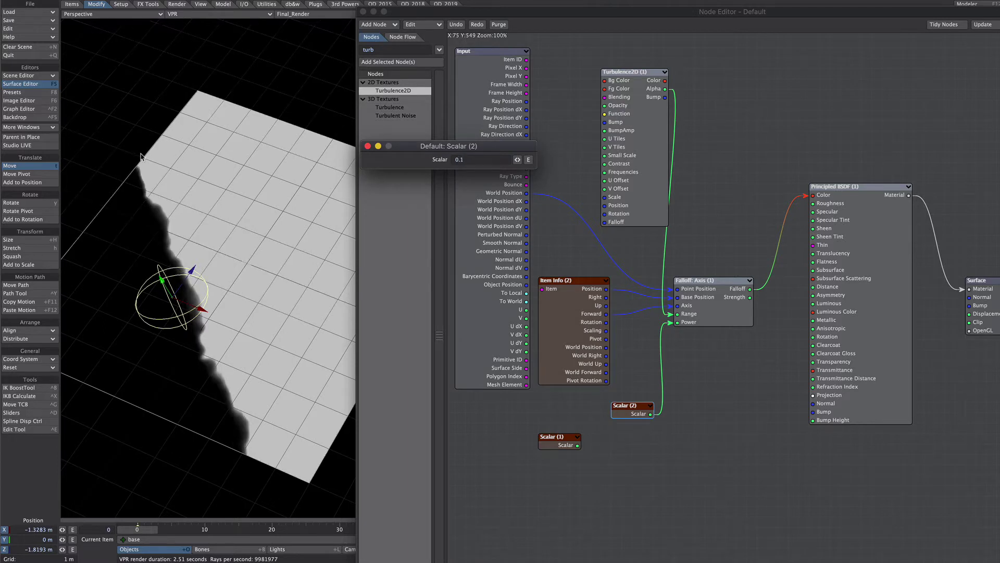
{"action": "left_click", "coordinate": [367, 146]}
{"action": "left_click_drag", "start_coordinate": [250, 255], "coordinate": [268, 240]}
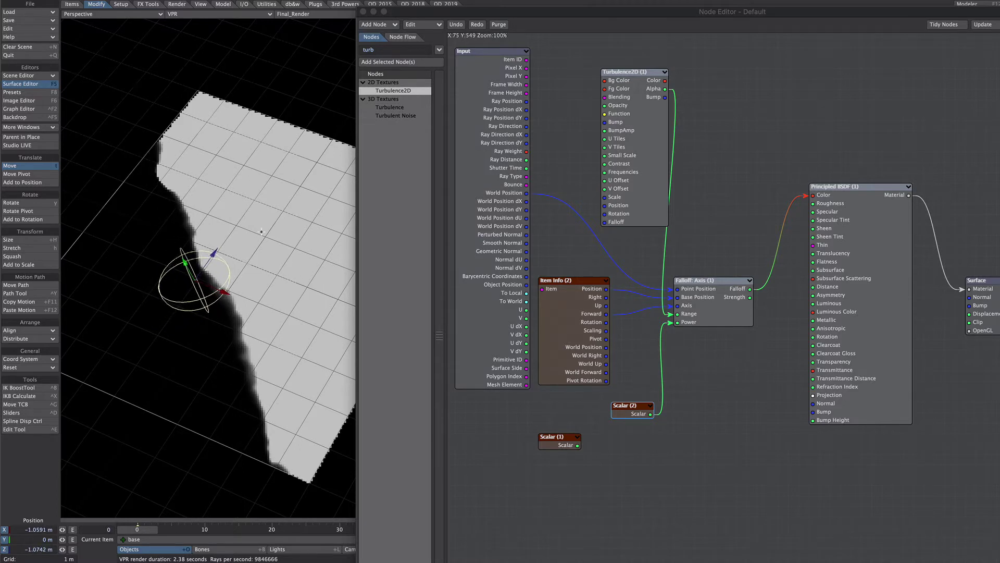
Set the Turbulence2D node's opacity to 200%
{"action": "double_click", "coordinate": [615, 130]}
{"action": "double_click", "coordinate": [484, 195]}
{"action": "type", "text": "200"}
{"action": "key", "text": "Tab"}
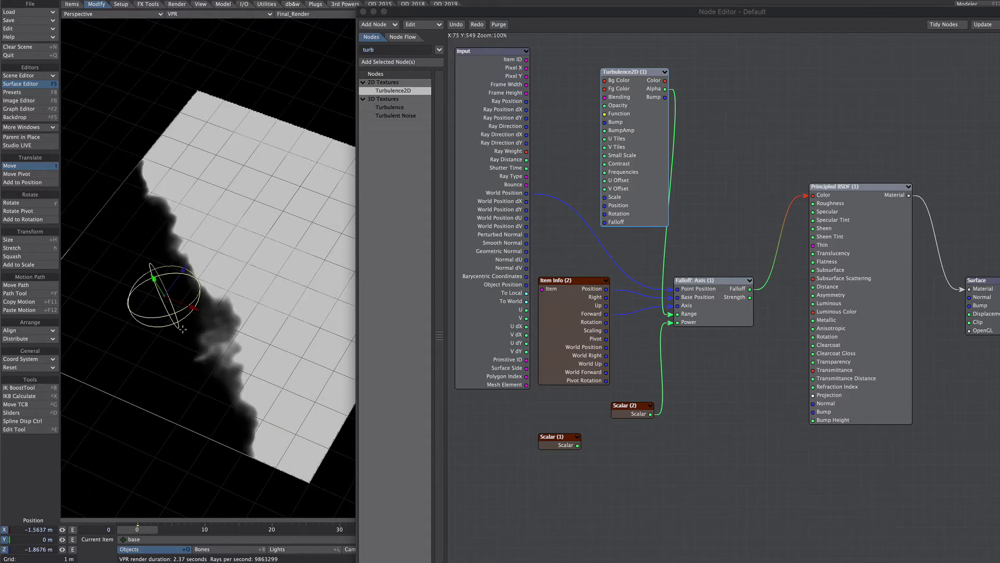
Move and rotate the null over the plane to test the textured falloff edge
{"action": "mouse_move", "coordinate": [166, 297]}
{"action": "left_mouse_down"}
{"action": "mouse_move", "coordinate": [140, 304]}
{"action": "mouse_move", "coordinate": [150, 298]}
{"action": "left_mouse_up"}
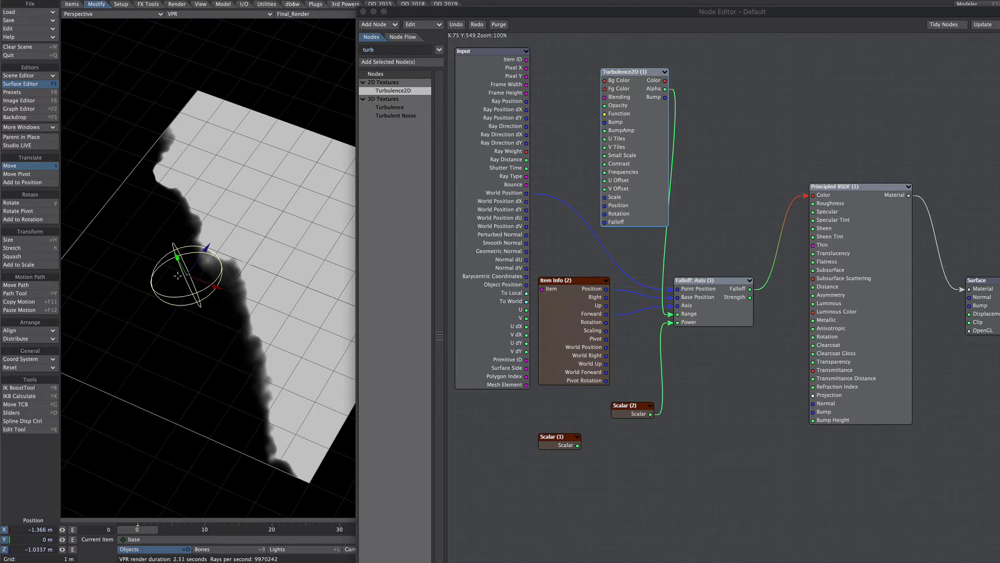
{"action": "mouse_move", "coordinate": [188, 275]}
{"action": "left_mouse_down"}
{"action": "mouse_move", "coordinate": [224, 251]}
{"action": "mouse_move", "coordinate": [174, 270]}
{"action": "mouse_move", "coordinate": [183, 269]}
{"action": "left_mouse_up"}
{"action": "left_click_drag", "start_coordinate": [205, 215], "coordinate": [223, 204]}
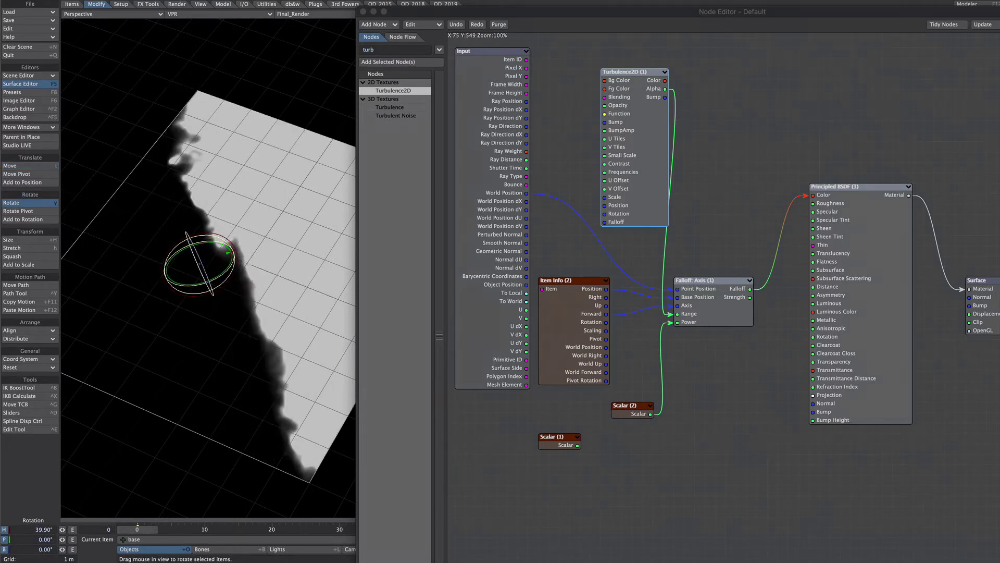
{"action": "key", "text": "y"}
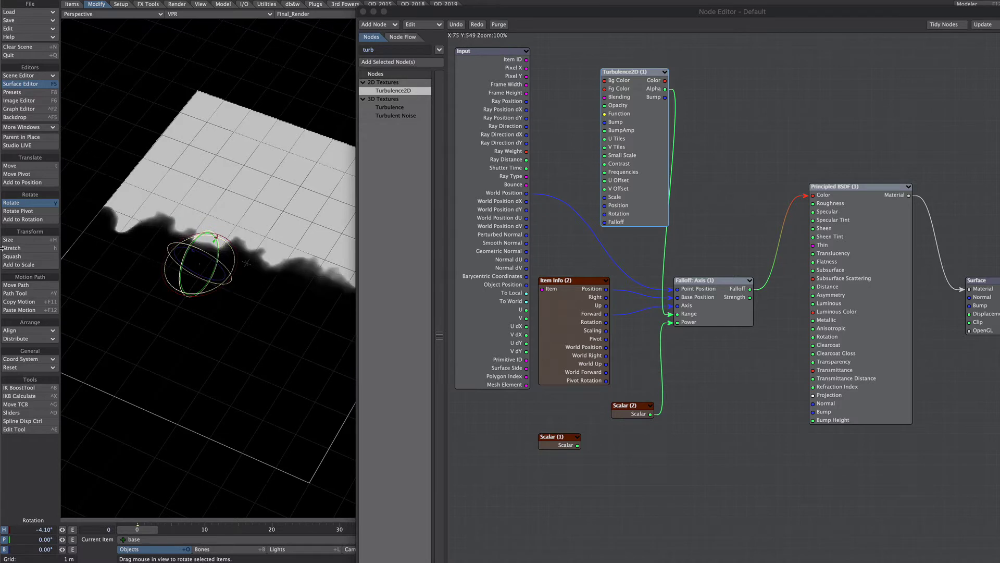
{"action": "left_click_drag", "start_coordinate": [220, 243], "coordinate": [246, 263]}
{"action": "key", "text": "t"}
{"action": "left_click_drag", "start_coordinate": [508, 306], "coordinate": [527, 304]}
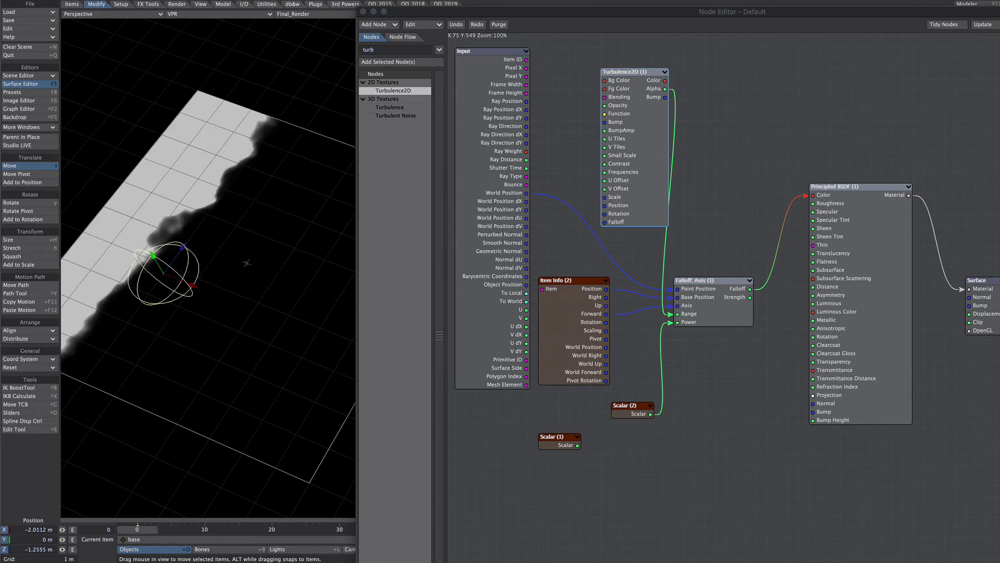
Delete the Turbulence2D, Falloff: Axis and both Scalar nodes and add a Falloff: Cubic node beside the Item Info node
{"action": "left_click_drag", "start_coordinate": [565, 70], "coordinate": [752, 300]}
{"action": "left_click_drag", "start_coordinate": [748, 393], "coordinate": [567, 459], "text": "shift"}
{"action": "key", "text": "Delete"}
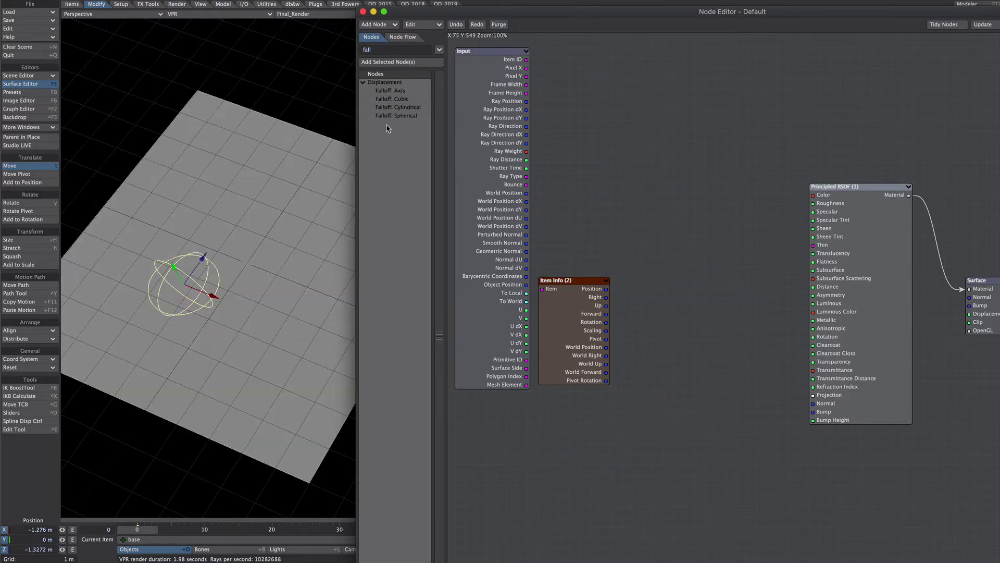
{"action": "double_click", "coordinate": [401, 99]}
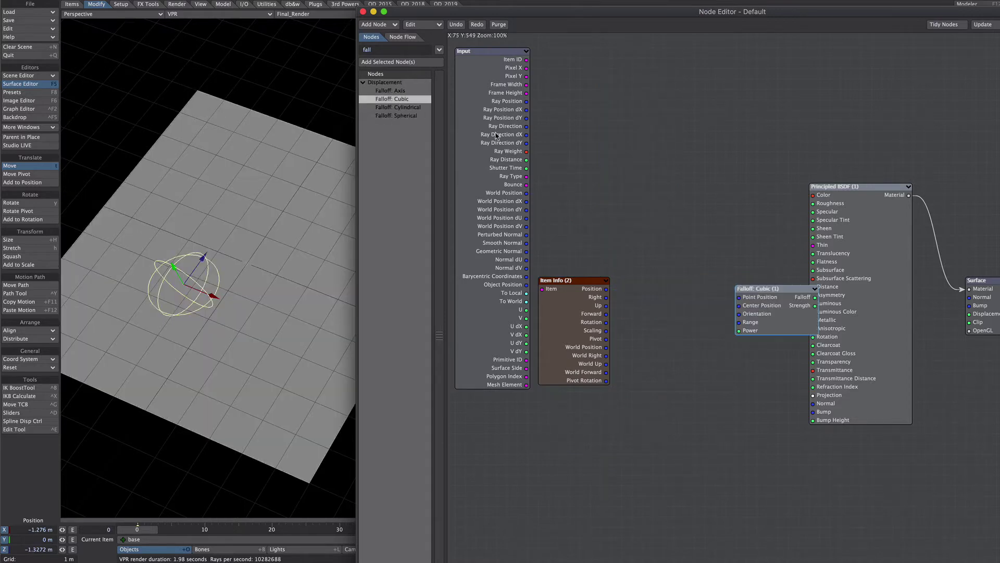
{"action": "left_click_drag", "start_coordinate": [758, 304], "coordinate": [675, 295]}
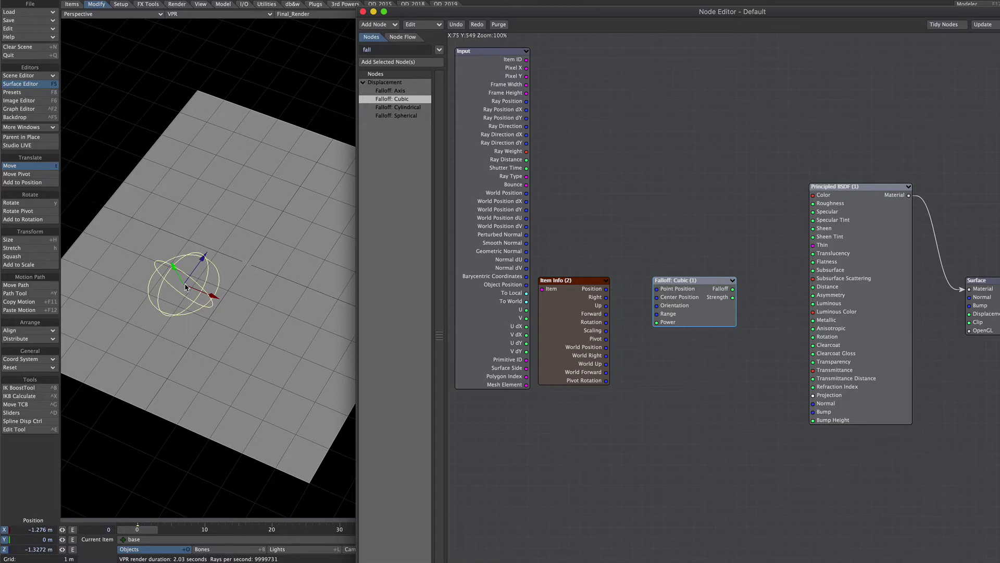
Change the null's item shape from a ball to a box and reset all of its transforms
{"action": "key", "text": "p"}
{"action": "left_click", "coordinate": [718, 174]}
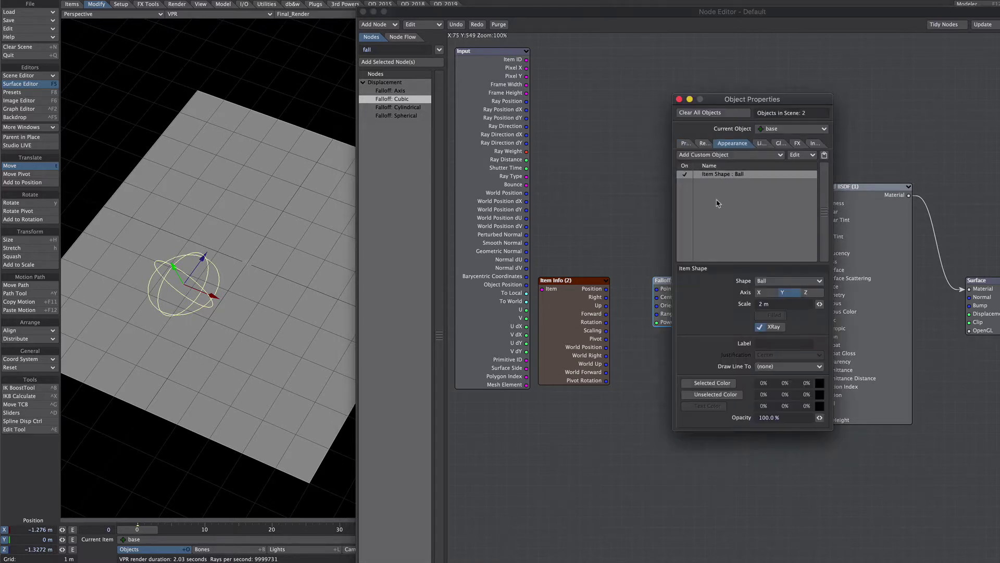
{"action": "left_click", "coordinate": [766, 281]}
{"action": "left_click", "coordinate": [759, 271]}
{"action": "left_click", "coordinate": [679, 99]}
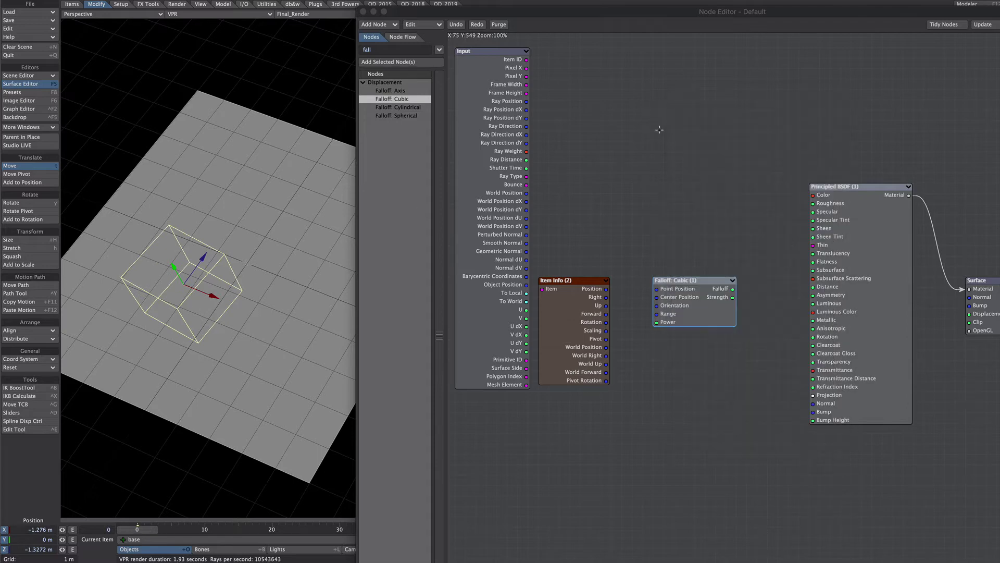
{"action": "right_click", "coordinate": [189, 285]}
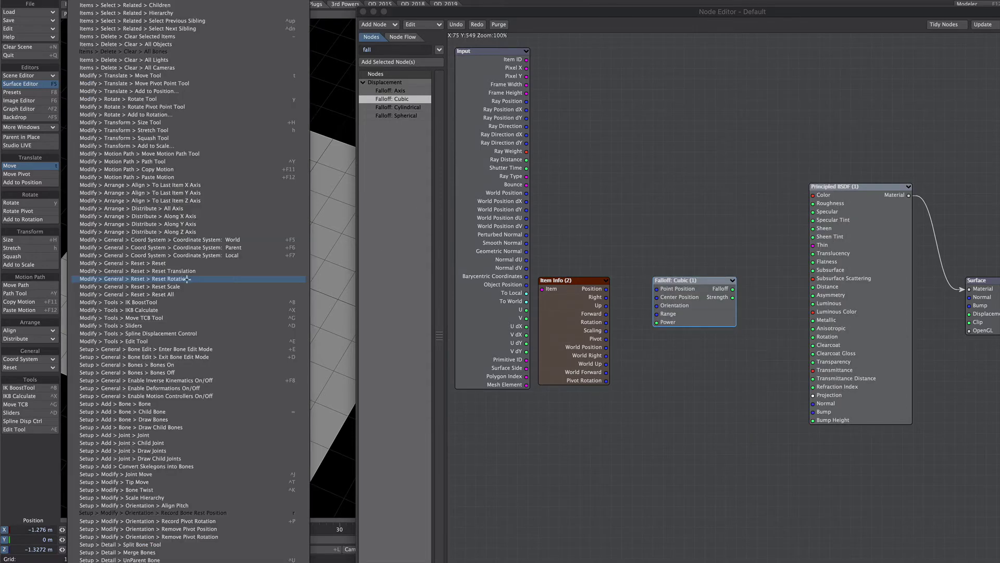
{"action": "left_click", "coordinate": [175, 295]}
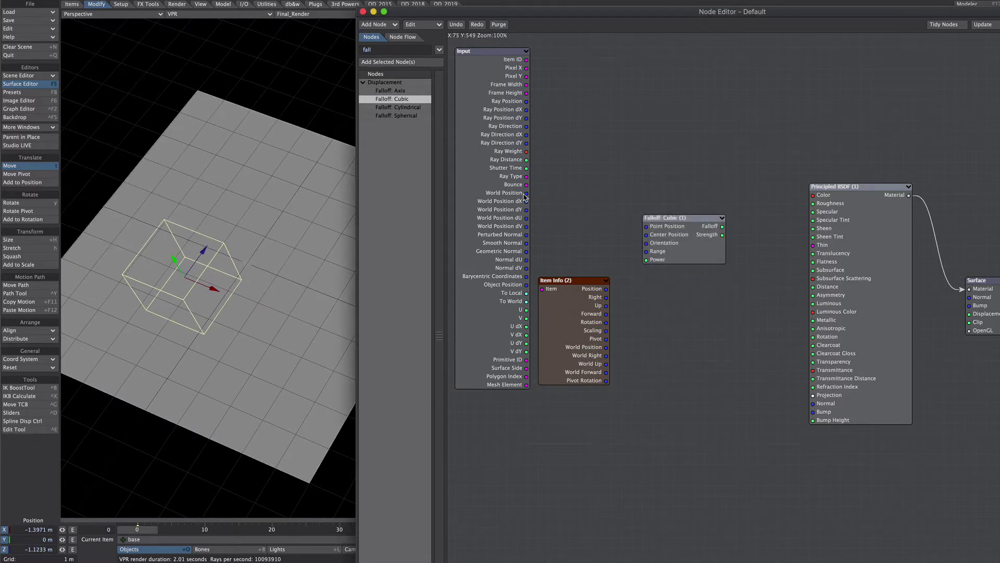
Connect World Position to Point Position, the null's Position, Rotation and Scaling to Center Position, Orientation and Range, and the cubic falloff's output to Color
{"action": "left_click_drag", "start_coordinate": [527, 193], "coordinate": [665, 227]}
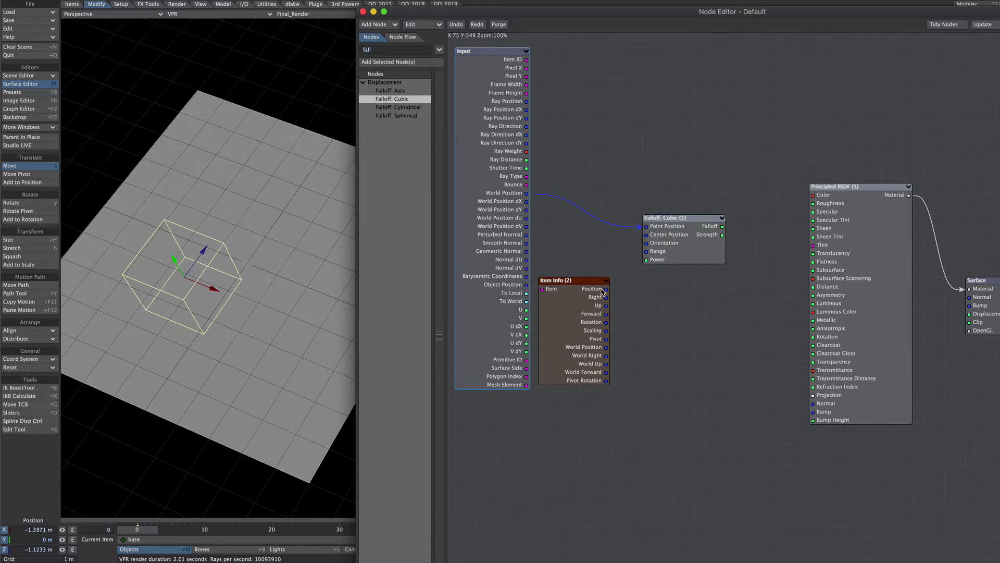
{"action": "left_click_drag", "start_coordinate": [606, 289], "coordinate": [659, 239]}
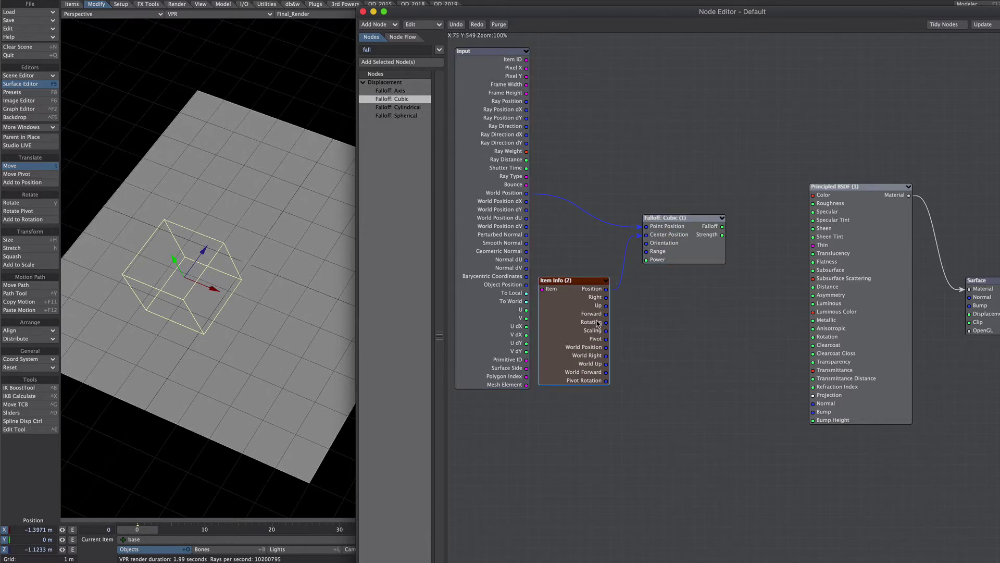
{"action": "left_click_drag", "start_coordinate": [605, 326], "coordinate": [648, 243]}
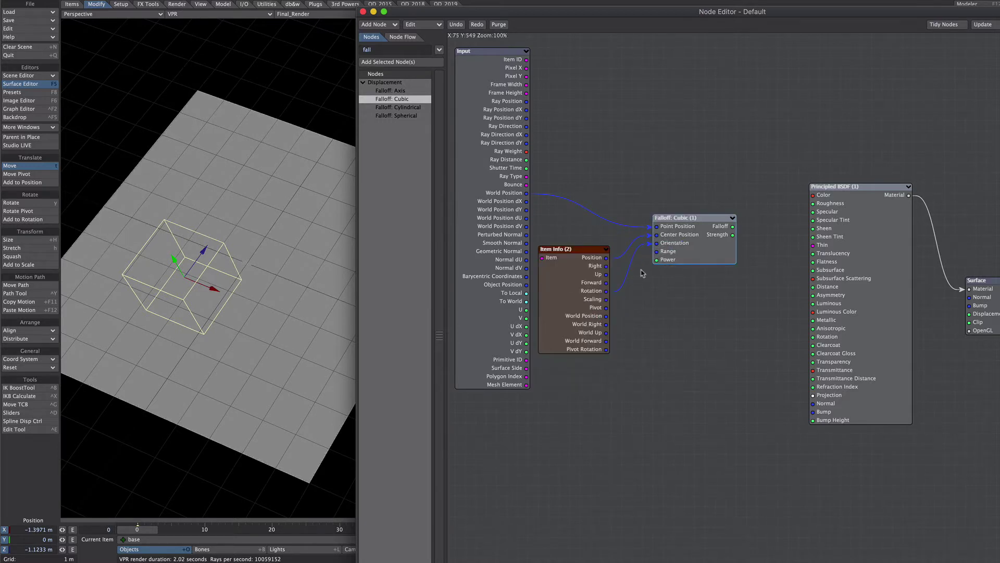
{"action": "left_click_drag", "start_coordinate": [606, 301], "coordinate": [825, 196]}
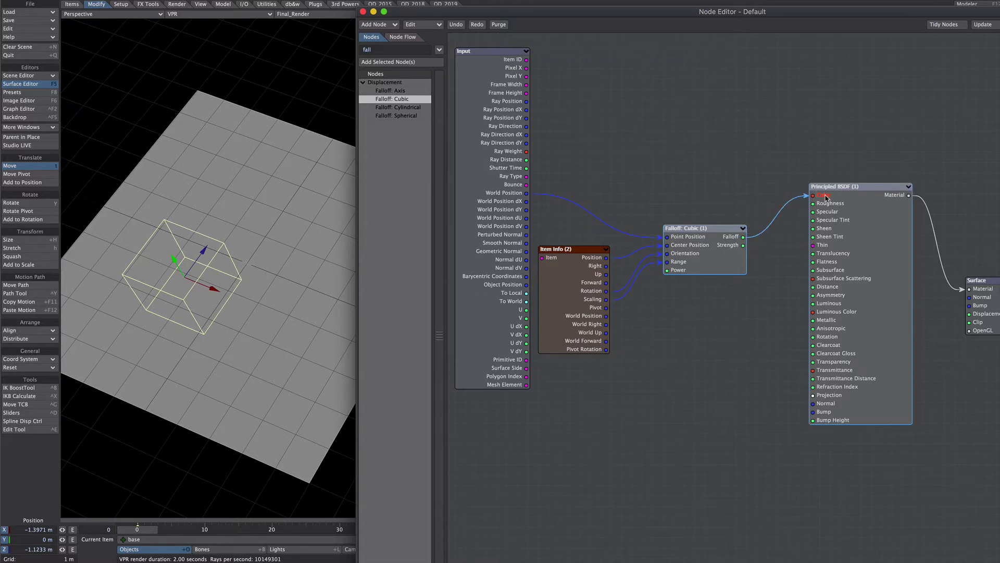
Add a constant Scalar node and connect it to the Power input of the Falloff: Cubic node
{"action": "left_click", "coordinate": [475, 90]}
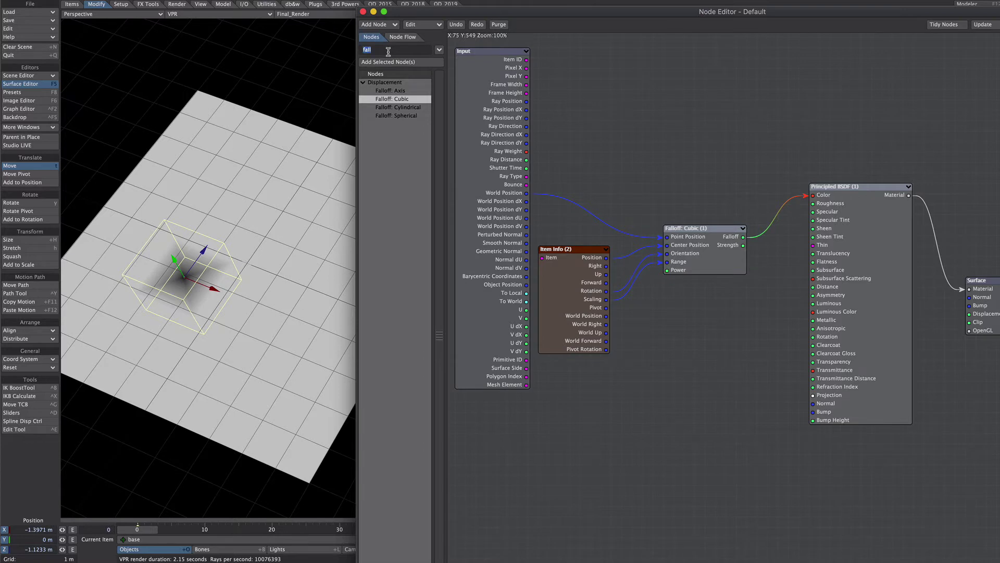
{"action": "type", "text": "scal"}
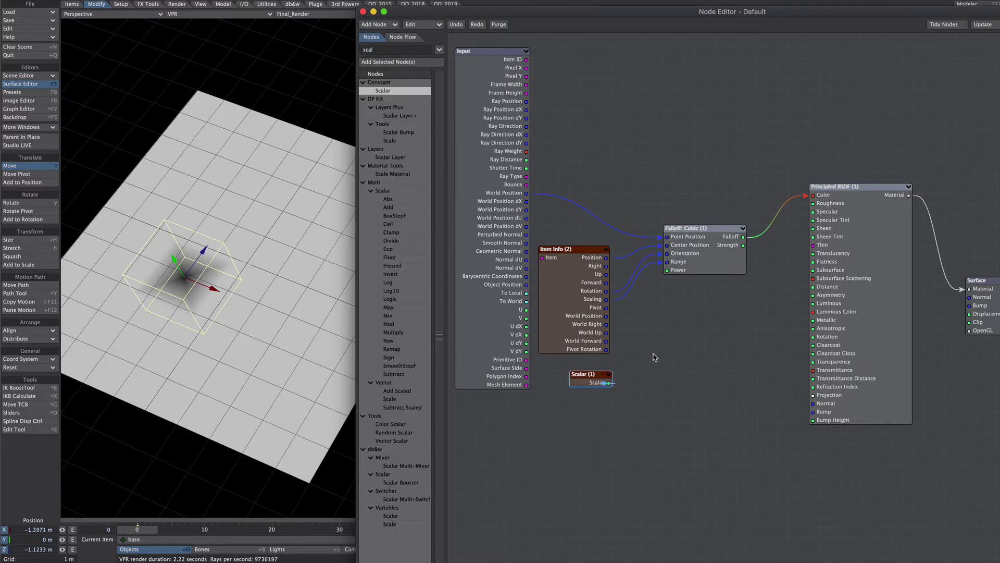
{"action": "left_click_drag", "start_coordinate": [608, 383], "coordinate": [667, 270]}
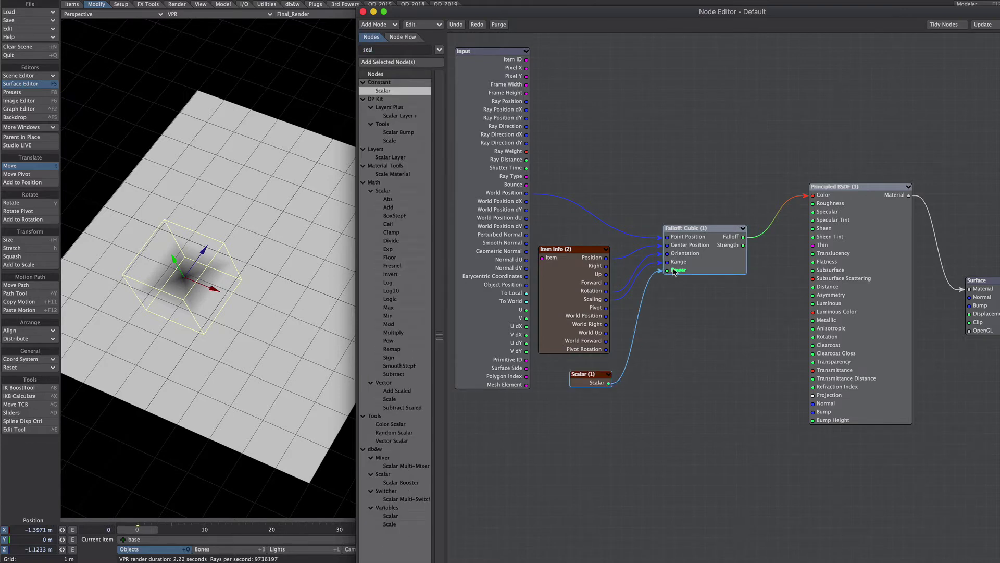
Change the falloff type in the Falloff: Cubic node's settings
{"action": "double_click", "coordinate": [701, 256]}
{"action": "left_click", "coordinate": [484, 171]}
{"action": "left_click", "coordinate": [470, 183]}
{"action": "left_click", "coordinate": [368, 146]}
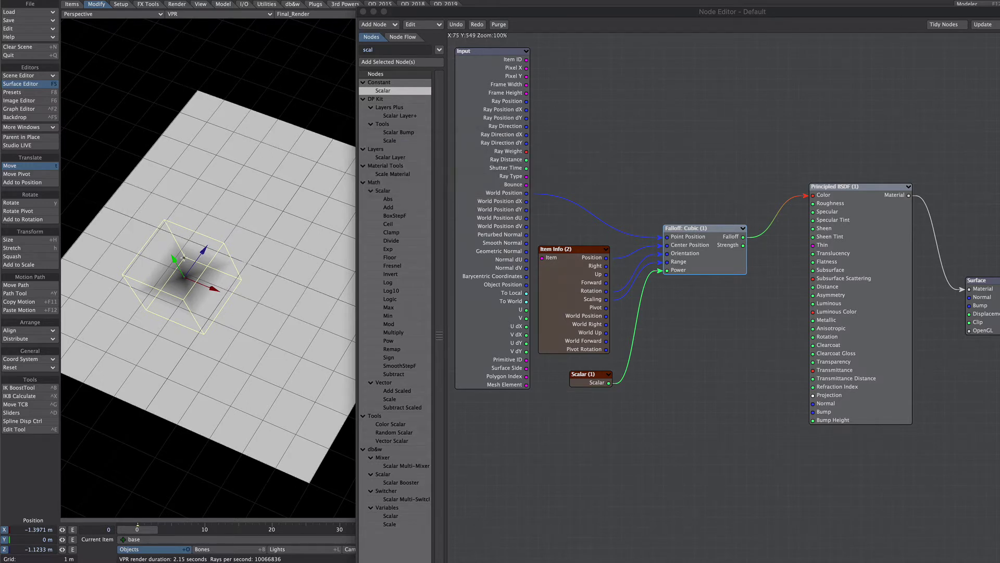
Try 0.1 for the Scalar node driving the cubic falloff's Power, and settle on 0.01
{"action": "double_click", "coordinate": [587, 382]}
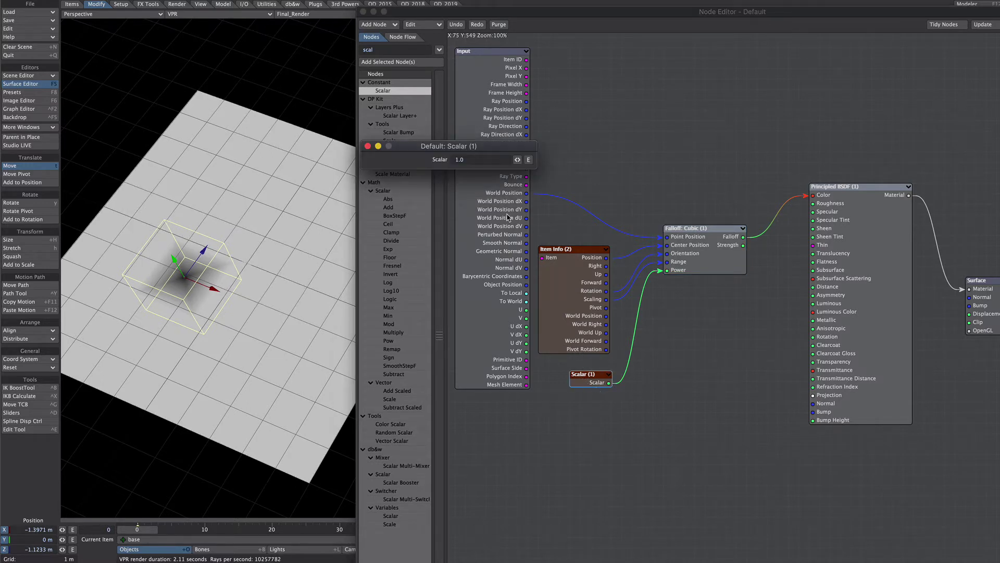
{"action": "left_click_drag", "start_coordinate": [470, 160], "coordinate": [442, 173]}
{"action": "type", "text": "0.1"}
{"action": "key", "text": "Return"}
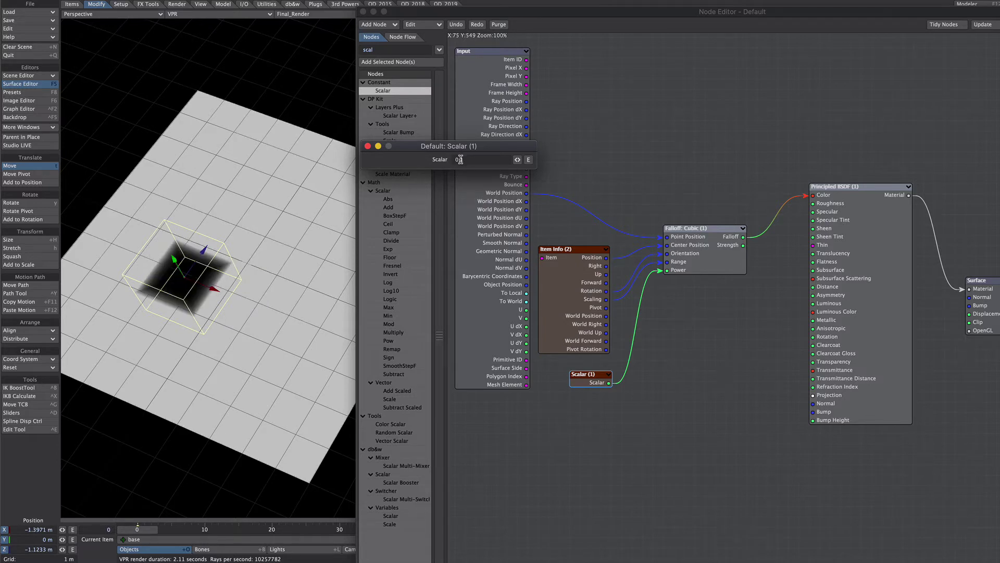
{"action": "key", "text": "Return"}
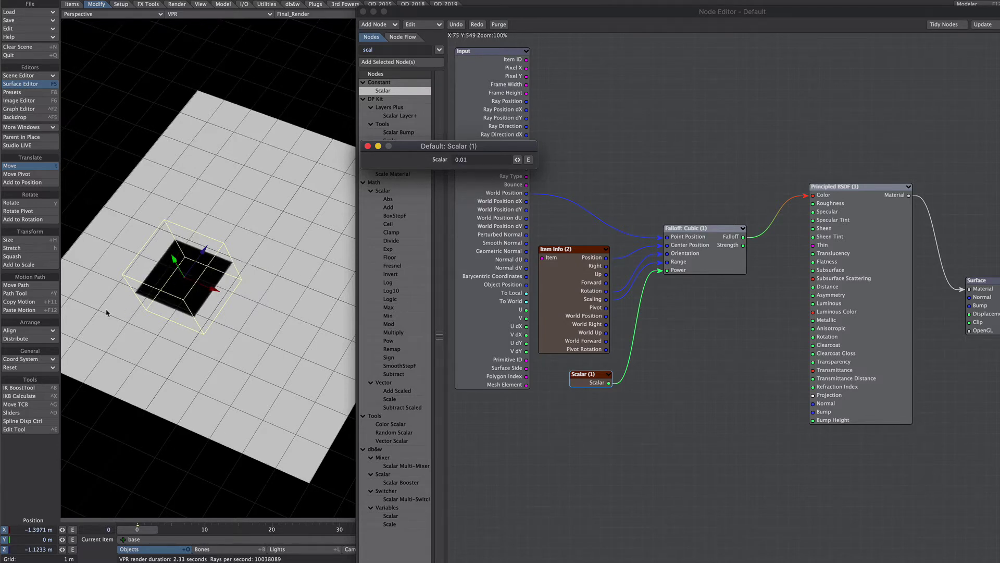
{"action": "left_click", "coordinate": [368, 146]}
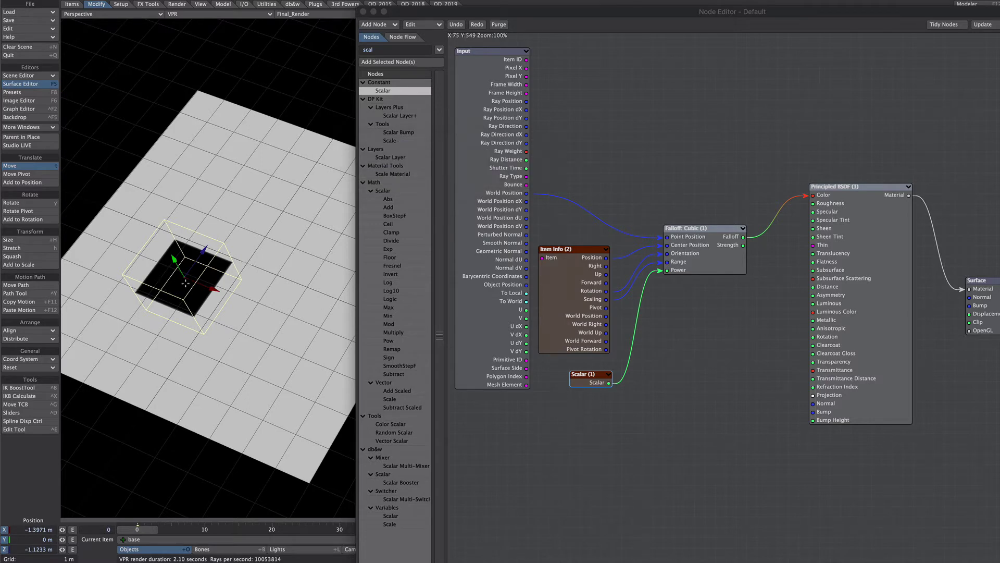
Move and rotate the null to shift and tilt the box-shaped falloff on the plane
{"action": "left_click_drag", "start_coordinate": [184, 276], "coordinate": [215, 253]}
{"action": "left_click_drag", "start_coordinate": [175, 244], "coordinate": [227, 365], "text": "alt+shift"}
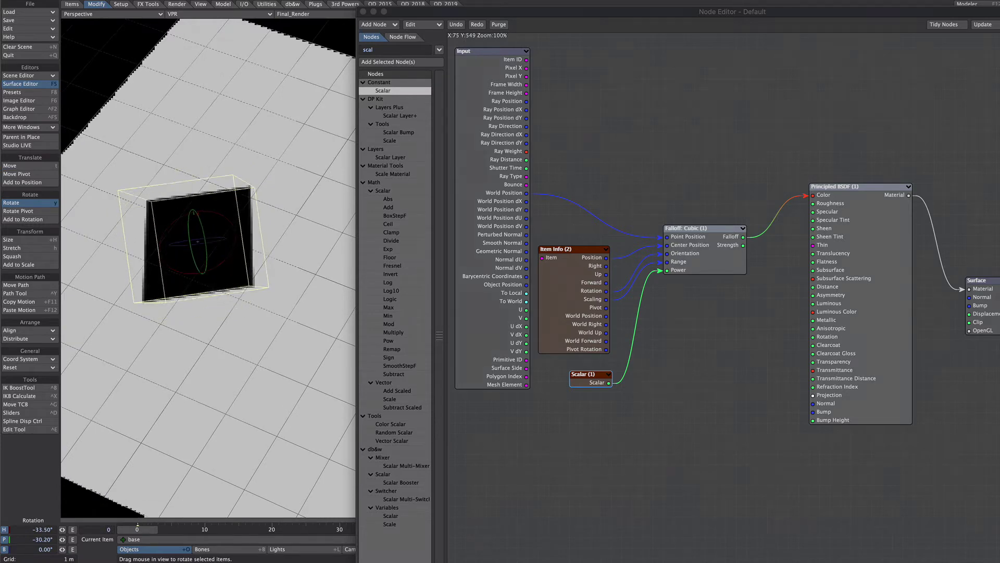
{"action": "left_click_drag", "start_coordinate": [201, 212], "coordinate": [167, 281]}
{"action": "key", "text": "t"}
{"action": "key", "text": "y"}
{"action": "key", "text": "t"}
{"action": "right_click_drag", "start_coordinate": [176, 271], "coordinate": [175, 210]}
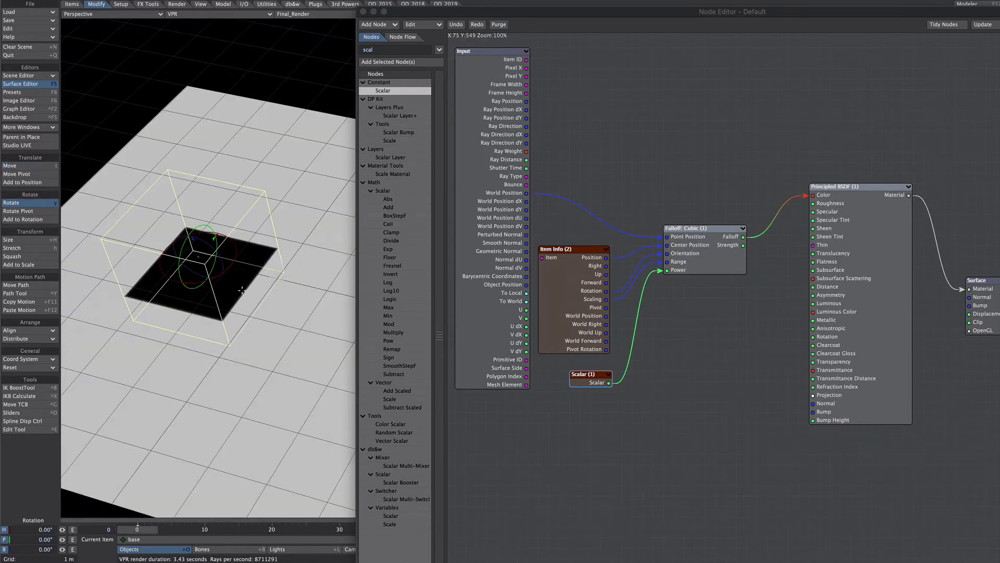
Stretch the null to about 1.81 in X, 1.84 in Y and 1.89 in Z, and test rotating it
{"action": "key", "text": "h"}
{"action": "left_click_drag", "start_coordinate": [241, 290], "coordinate": [284, 278]}
{"action": "left_click_drag", "start_coordinate": [217, 235], "coordinate": [175, 250]}
{"action": "left_click_drag", "start_coordinate": [230, 264], "coordinate": [211, 289]}
{"action": "key", "text": "y"}
{"action": "left_click_drag", "start_coordinate": [188, 236], "coordinate": [221, 235]}
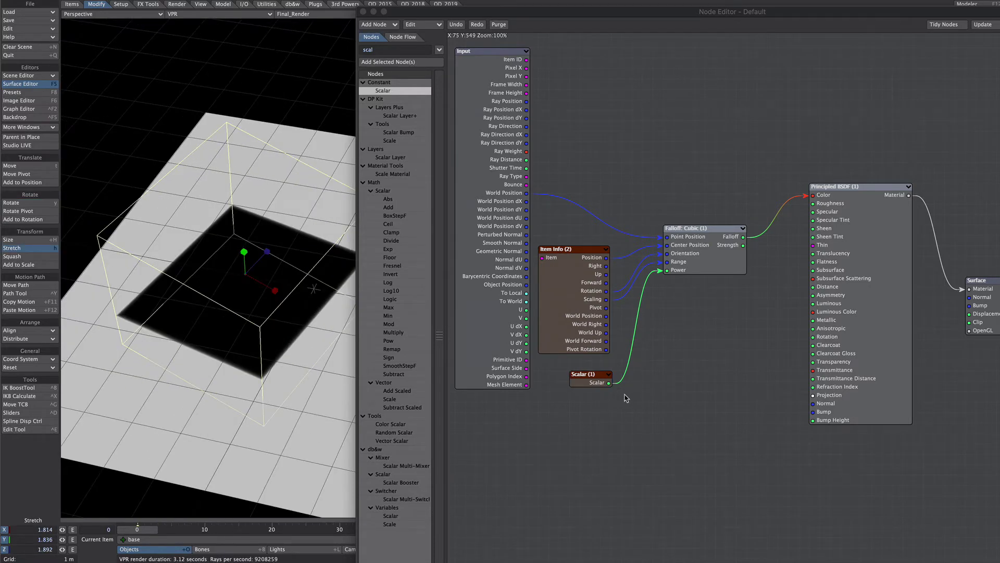
Set the Scalar node driving the cubic falloff's Power to 0.1 and select the Falloff: Cubic, Item Info and Scalar nodes together
{"action": "double_click", "coordinate": [574, 373]}
{"action": "left_click_drag", "start_coordinate": [463, 160], "coordinate": [488, 160]}
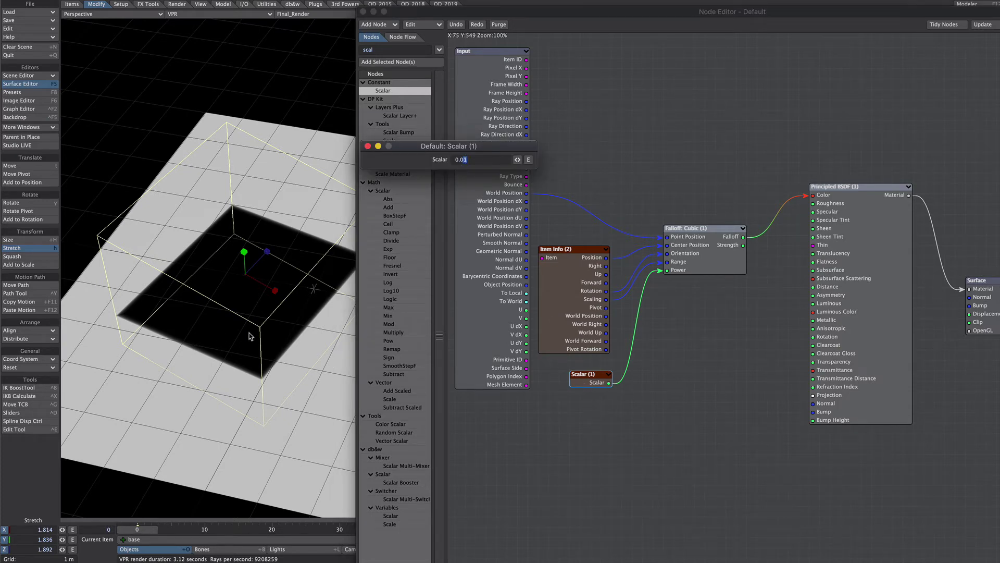
{"action": "type", "text": "1"}
{"action": "key", "text": "Return"}
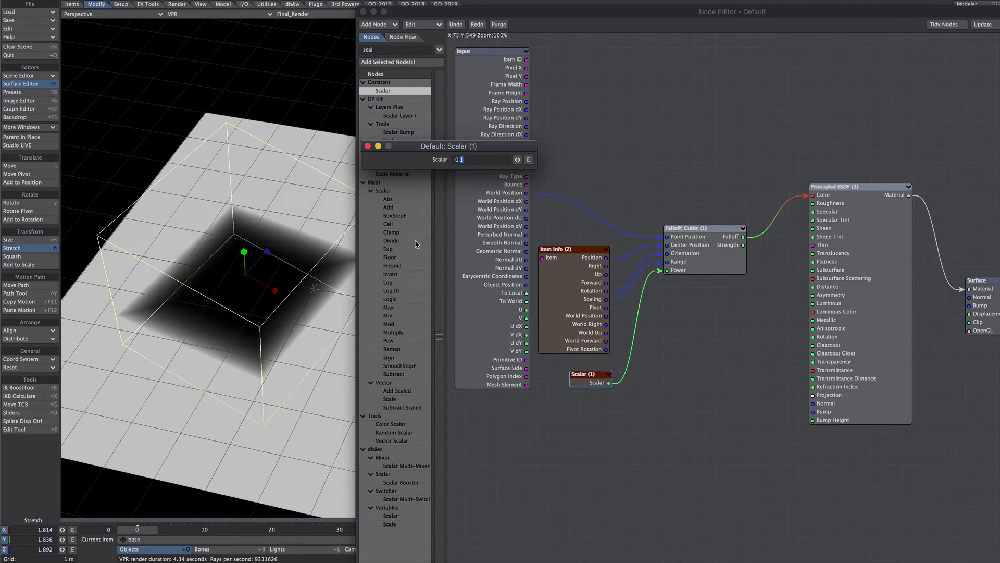
{"action": "left_click", "coordinate": [367, 147]}
{"action": "left_click_drag", "start_coordinate": [728, 141], "coordinate": [571, 422]}
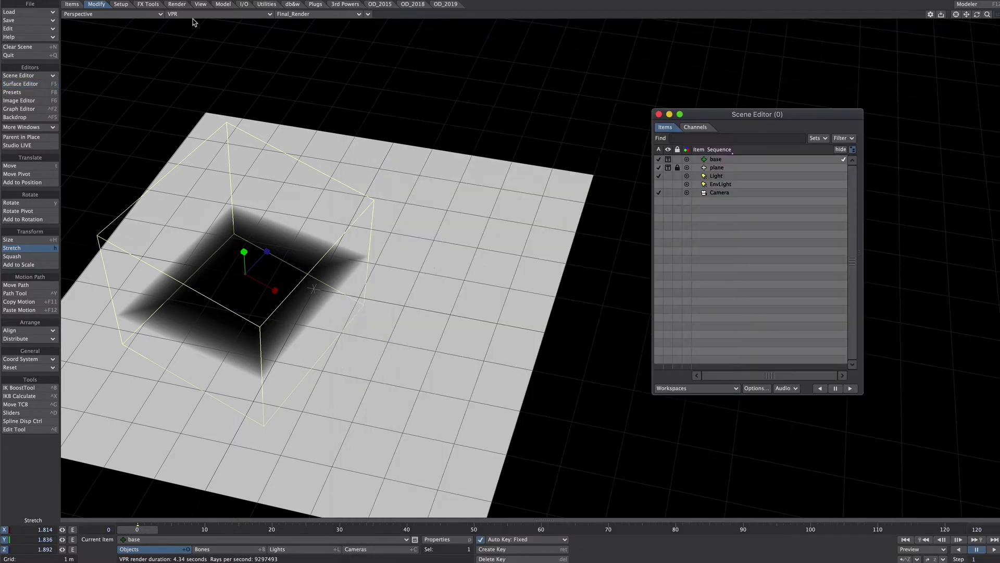
Switch the viewport to Textured Shaded Solid Wireframe and replace the plane with a sphere by clearing the plane from the scene
{"action": "left_click", "coordinate": [194, 15]}
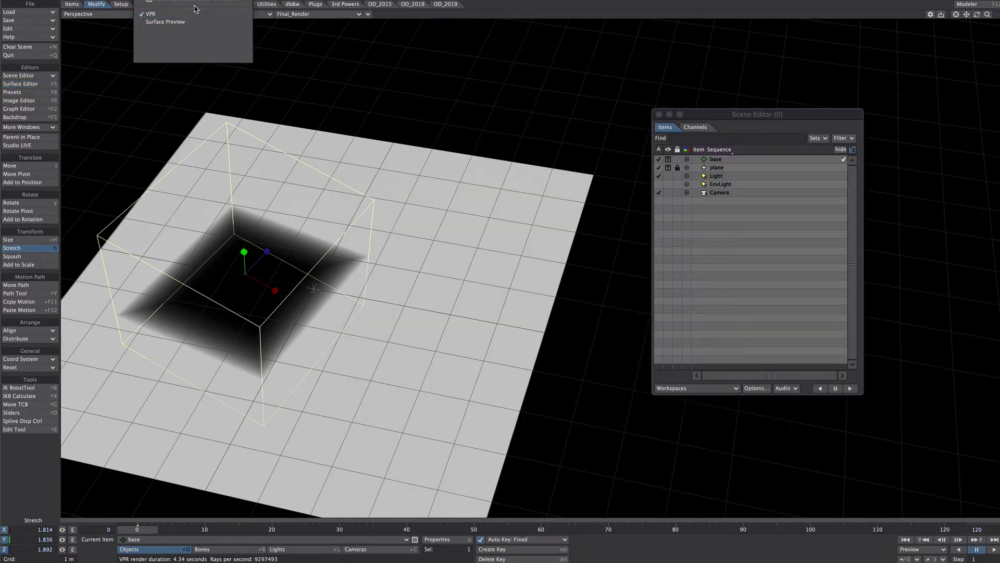
{"action": "left_click", "coordinate": [196, 0]}
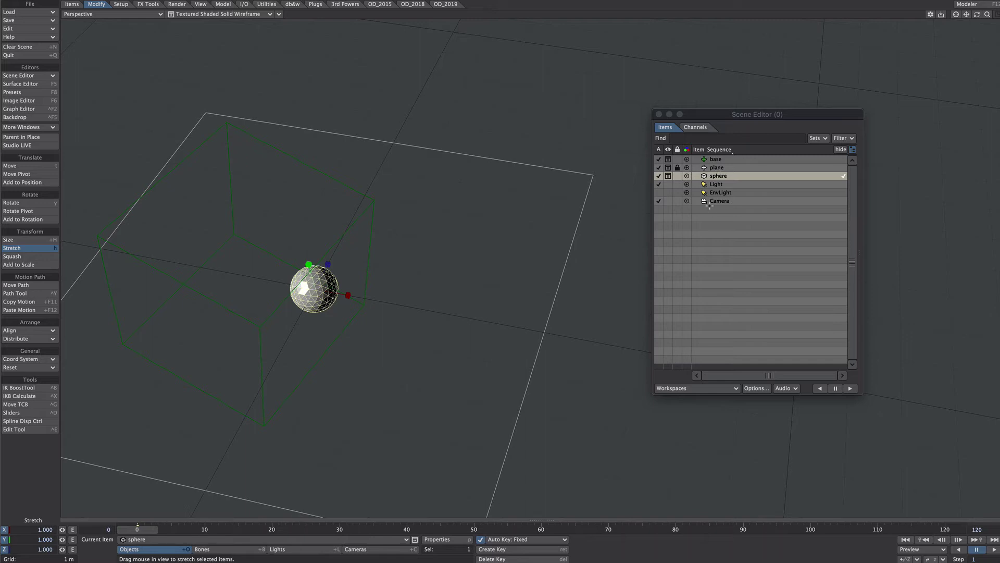
{"action": "left_click", "coordinate": [719, 168]}
{"action": "key", "text": "minus"}
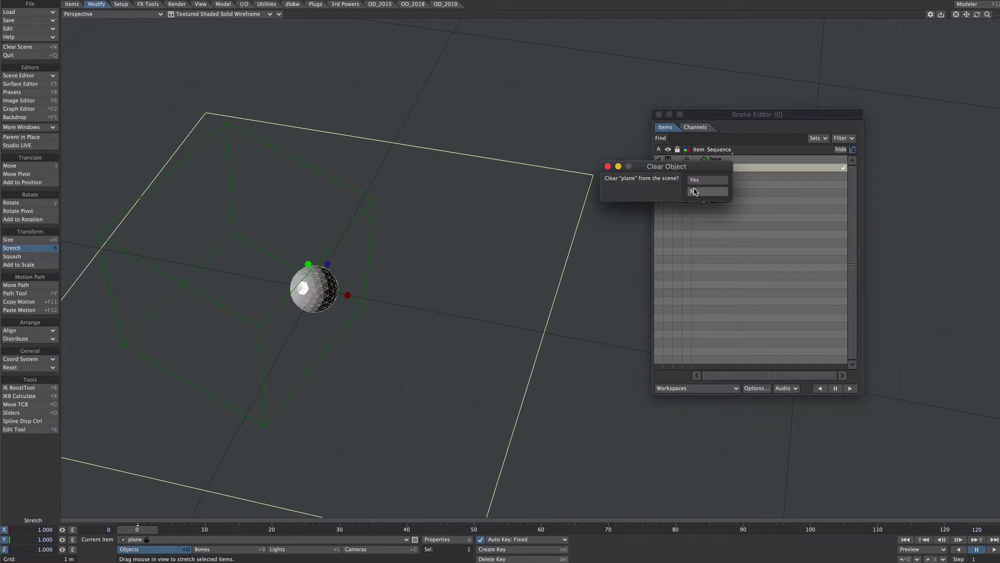
{"action": "left_click", "coordinate": [698, 180]}
{"action": "scroll", "coordinate": [423, 252], "scroll_direction": "down", "scroll_amount": 3}
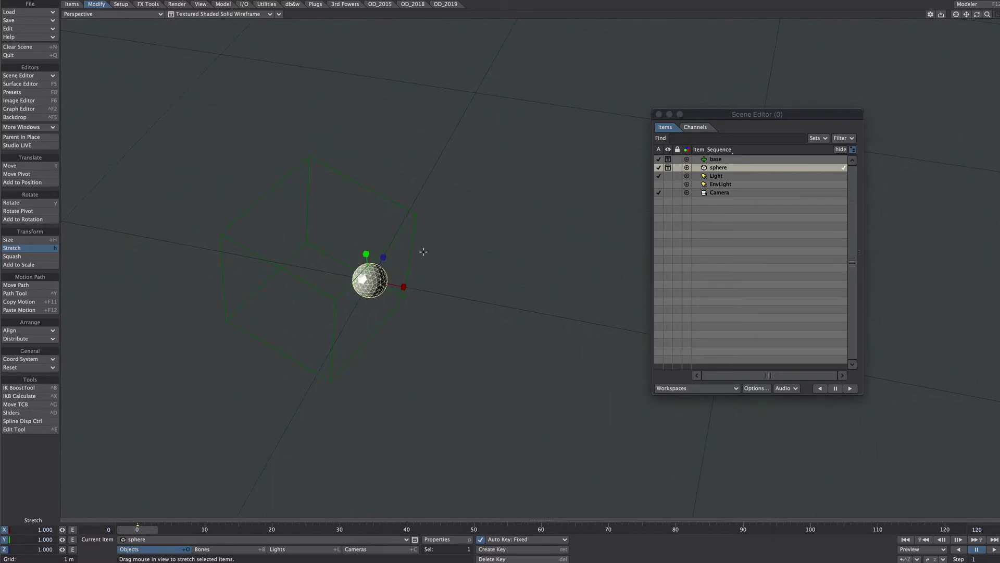
Create the sphere_inst instancer from the sphere and open its Instance Generator
{"action": "key", "text": "ctrl+c"}
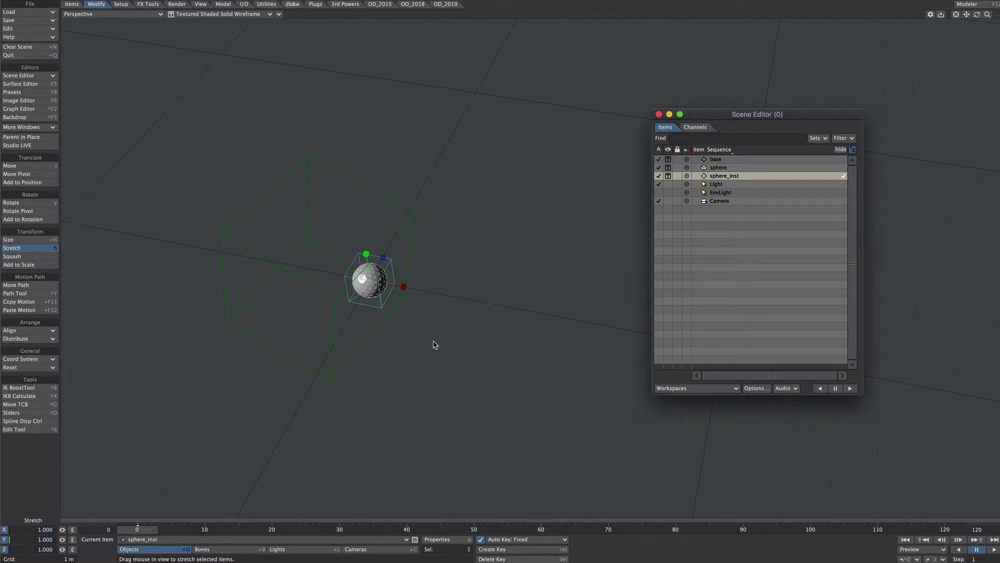
{"action": "key", "text": "space"}
{"action": "left_click", "coordinate": [386, 344]}
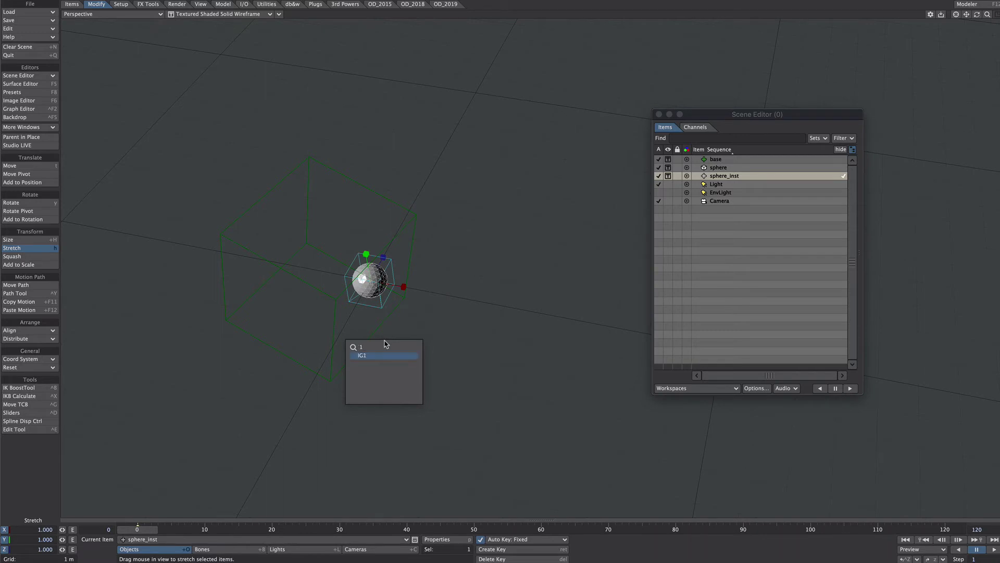
{"action": "left_click", "coordinate": [386, 346]}
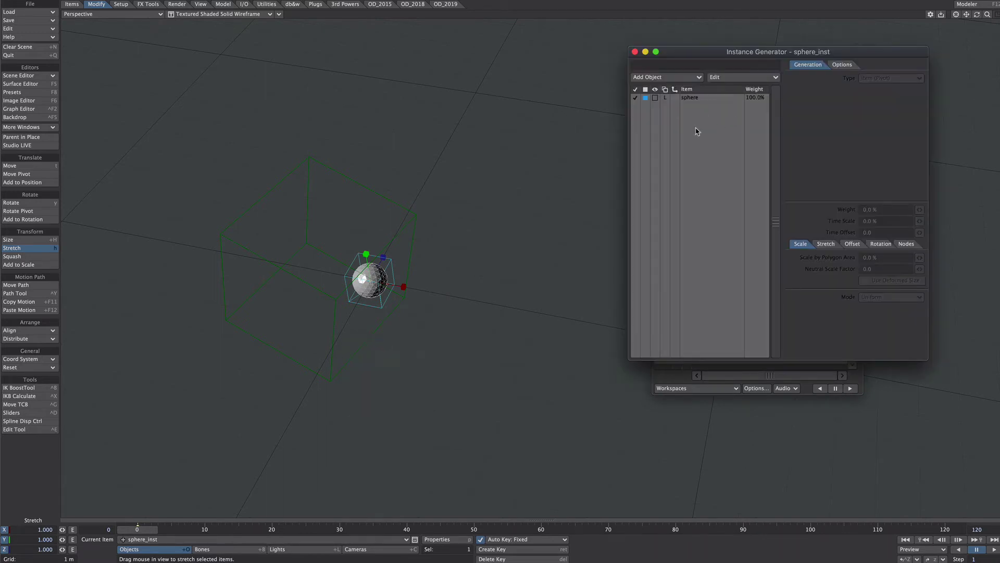
Set the sphere instances' generation type to Rectangular Array and display them as Textured Shaded Solid
{"action": "left_click", "coordinate": [696, 99]}
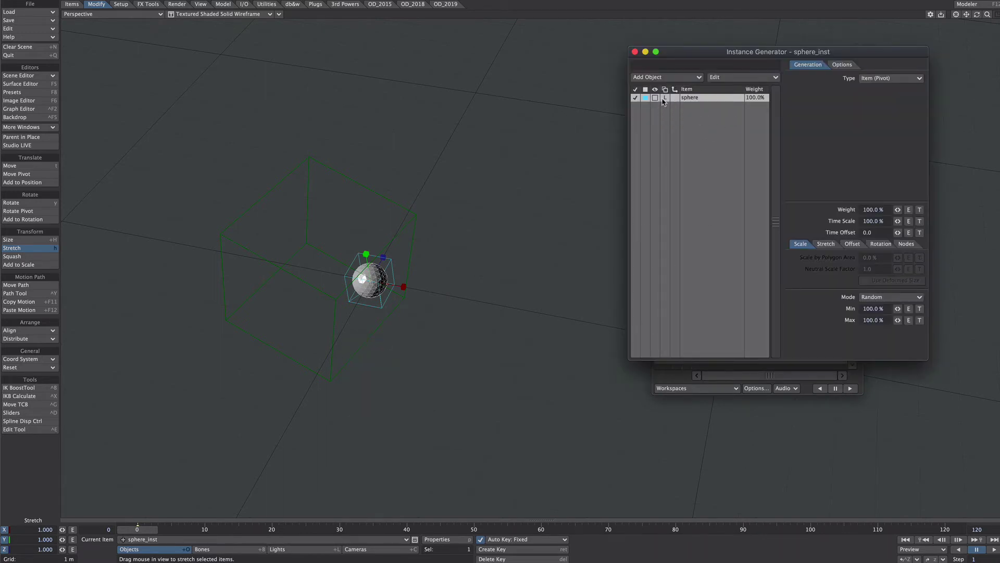
{"action": "left_click", "coordinate": [867, 78]}
{"action": "left_click", "coordinate": [867, 118]}
{"action": "left_click", "coordinate": [654, 99]}
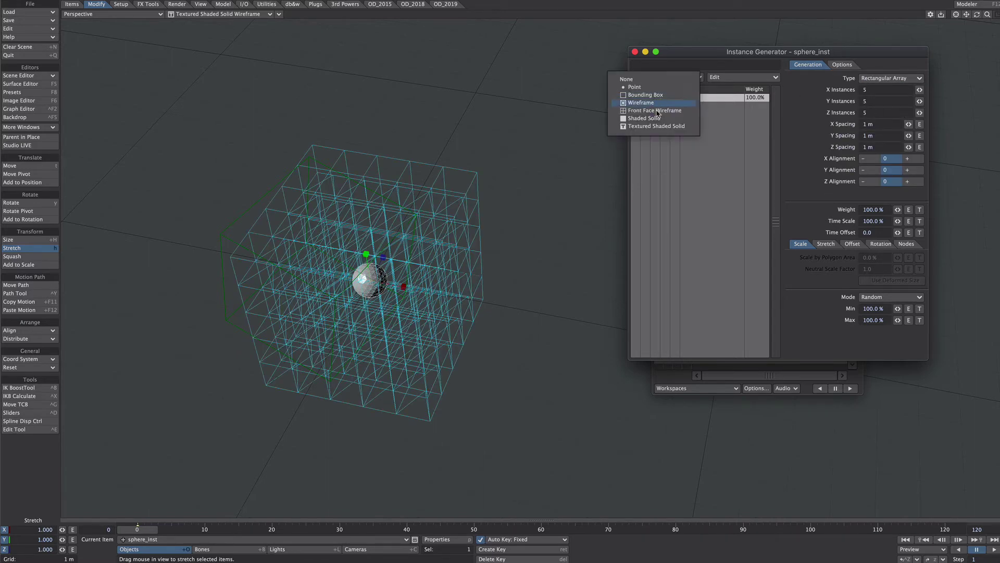
{"action": "left_click", "coordinate": [657, 127]}
Select the base null and move it clear of the sphere array, to about -8.57 m in X and 4.02 m in Z
{"action": "left_click", "coordinate": [174, 541]}
{"action": "left_click", "coordinate": [162, 522]}
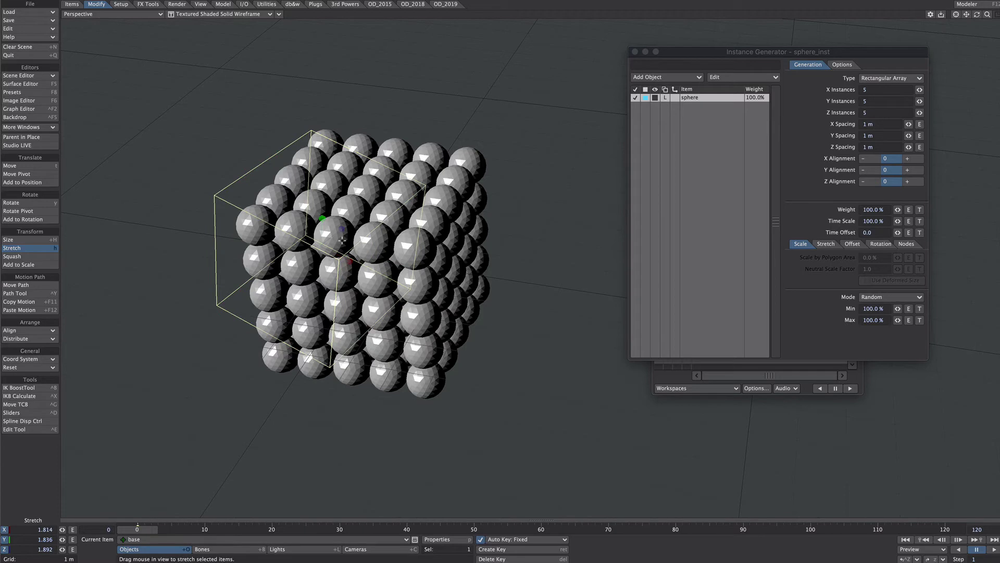
{"action": "key", "text": "t"}
{"action": "left_click_drag", "start_coordinate": [354, 265], "coordinate": [388, 290]}
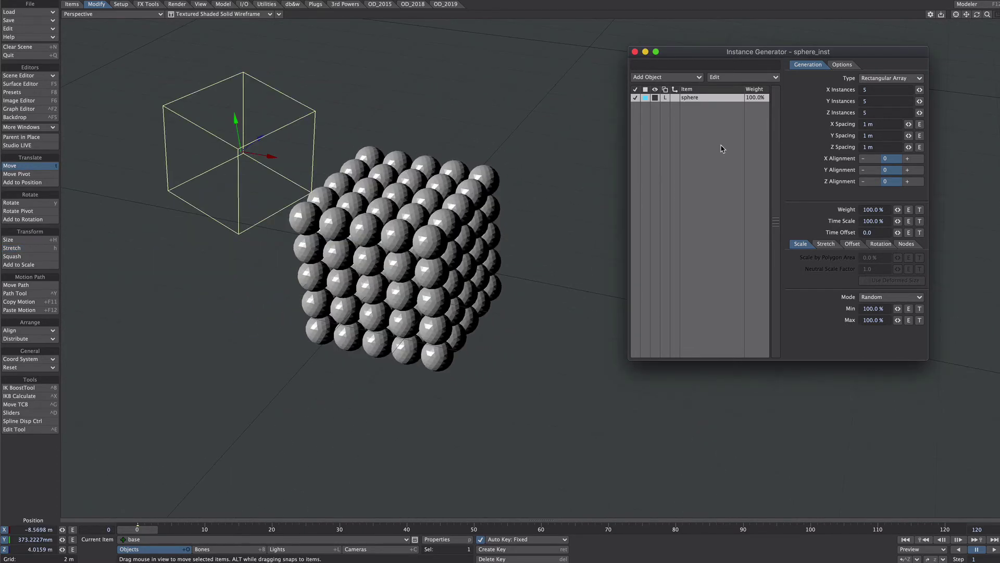
Open the sphere instances' node graph and place the copied Falloff: Cubic, Item Info and Scalar nodes between Input and InstanceGenerator
{"action": "left_click", "coordinate": [917, 244]}
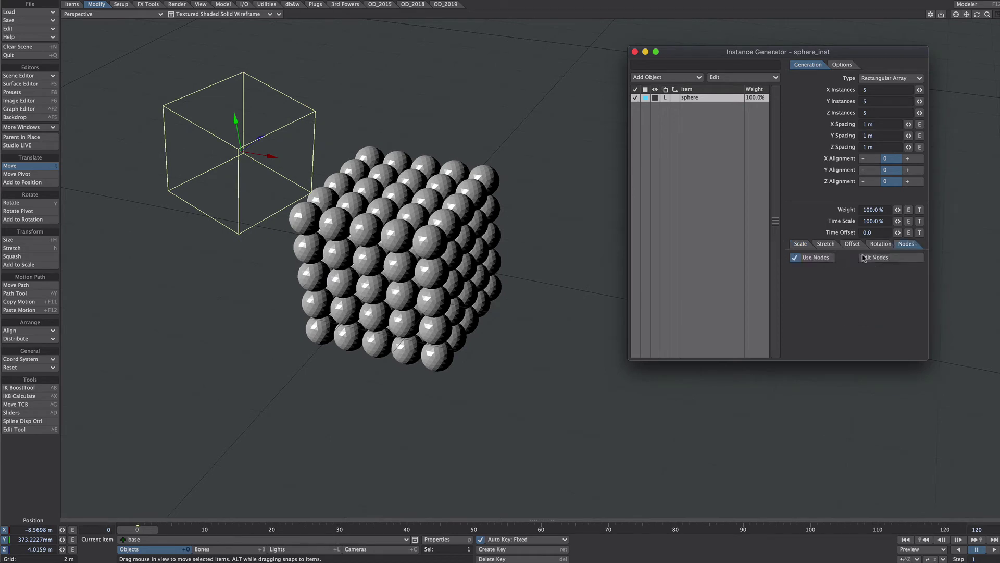
{"action": "left_click", "coordinate": [881, 260]}
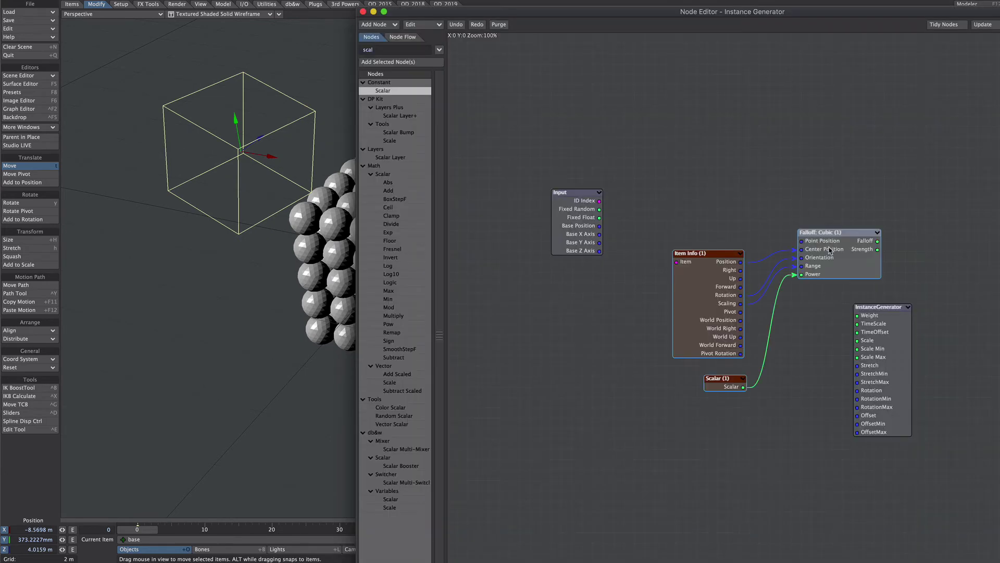
{"action": "left_click_drag", "start_coordinate": [627, 306], "coordinate": [584, 327]}
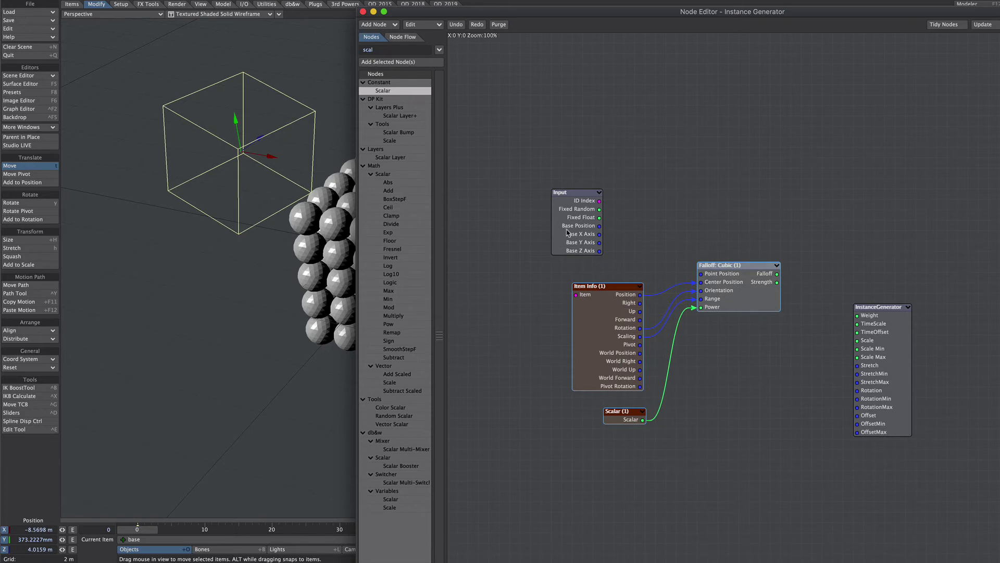
Connect Base Position to the falloff's Point Position and Falloff to the InstanceGenerator's Scale, and move the null to the edge of the array
{"action": "left_click_drag", "start_coordinate": [603, 229], "coordinate": [713, 271]}
{"action": "left_click_drag", "start_coordinate": [778, 275], "coordinate": [868, 340]}
{"action": "left_click_drag", "start_coordinate": [350, 289], "coordinate": [358, 427]}
{"action": "left_click_drag", "start_coordinate": [333, 386], "coordinate": [260, 351]}
{"action": "mouse_move", "coordinate": [261, 352]}
{"action": "left_mouse_down", "text": "alt"}
{"action": "mouse_move", "coordinate": [247, 350]}
{"action": "mouse_move", "coordinate": [252, 339]}
{"action": "left_mouse_up", "text": "alt"}
{"action": "left_click", "coordinate": [364, 12]}
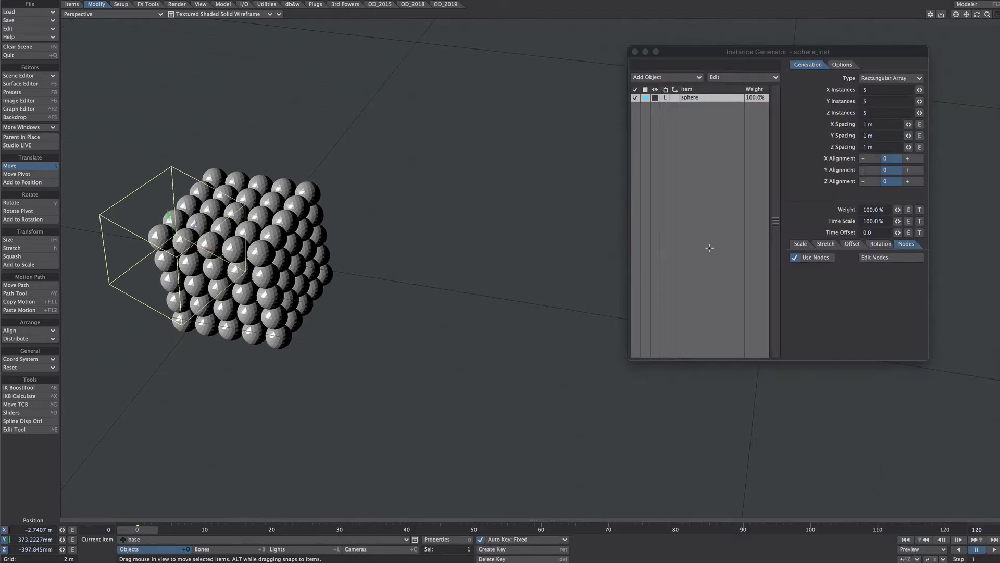
Set the instances' Scale mode to Uniform and move the null through the sphere array to test the falloff
{"action": "left_click", "coordinate": [800, 244]}
{"action": "left_click", "coordinate": [867, 296]}
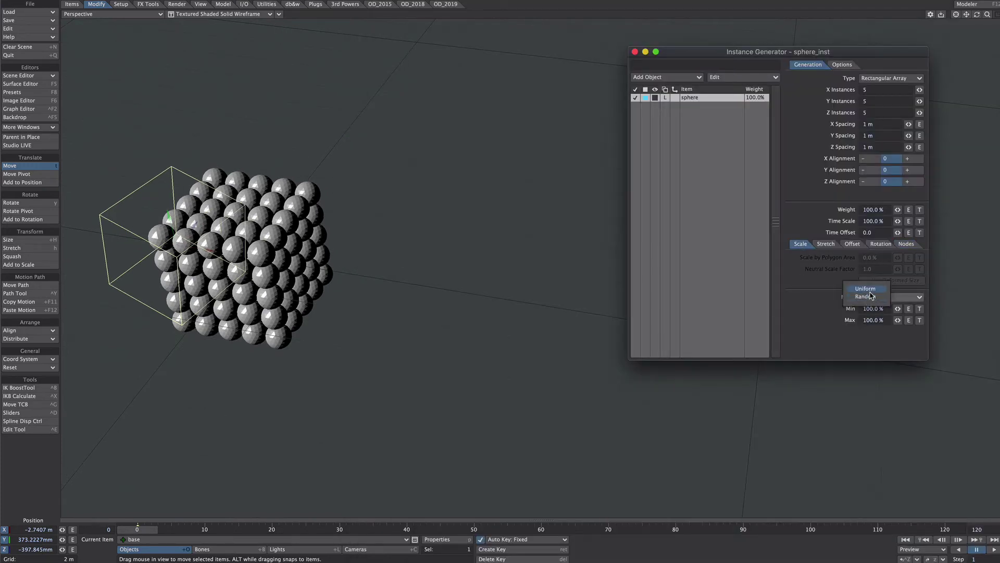
{"action": "left_click", "coordinate": [870, 290]}
{"action": "left_click_drag", "start_coordinate": [348, 276], "coordinate": [499, 204], "text": "alt"}
{"action": "mouse_move", "coordinate": [382, 261]}
{"action": "left_mouse_down"}
{"action": "mouse_move", "coordinate": [273, 286]}
{"action": "mouse_move", "coordinate": [407, 291]}
{"action": "mouse_move", "coordinate": [359, 259]}
{"action": "mouse_move", "coordinate": [360, 276]}
{"action": "mouse_move", "coordinate": [281, 255]}
{"action": "mouse_move", "coordinate": [384, 261]}
{"action": "left_mouse_up"}
{"action": "key", "text": "shift+h"}
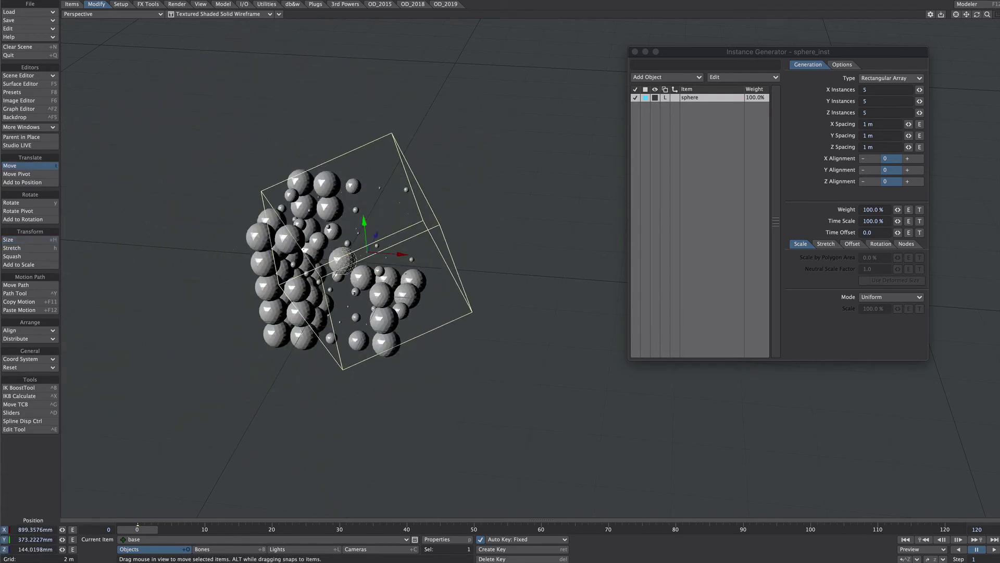
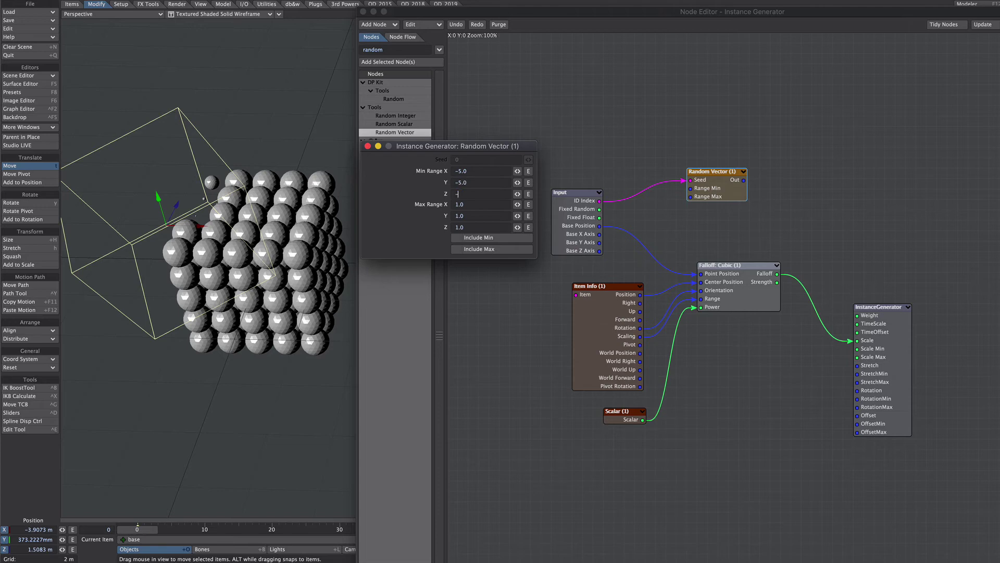
Finish the Random Vector node's range of -5.0 to 5.0 on every axis, and connect its output to the InstanceGenerator's Offset
{"action": "left_click", "coordinate": [367, 146]}
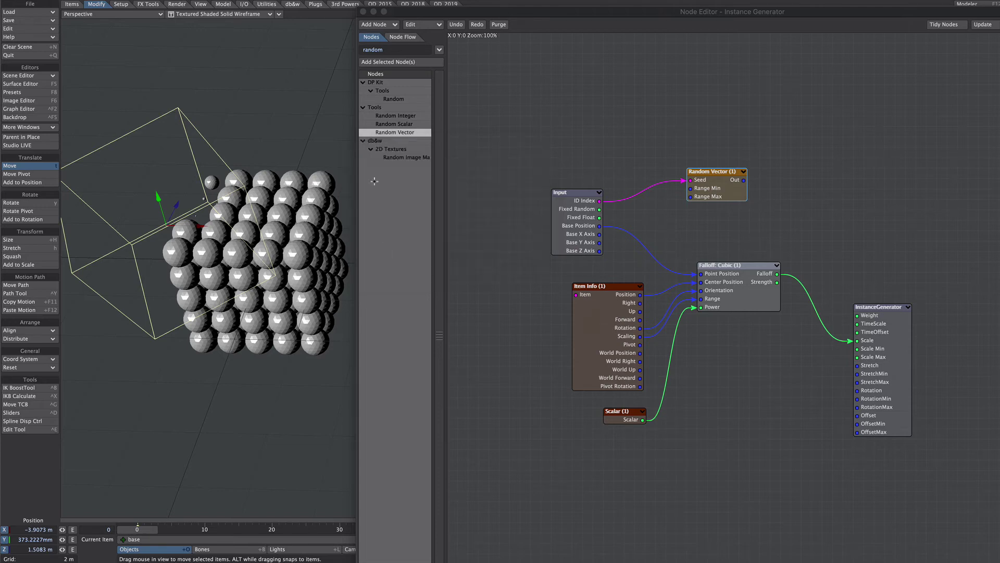
{"action": "left_click_drag", "start_coordinate": [746, 182], "coordinate": [857, 415]}
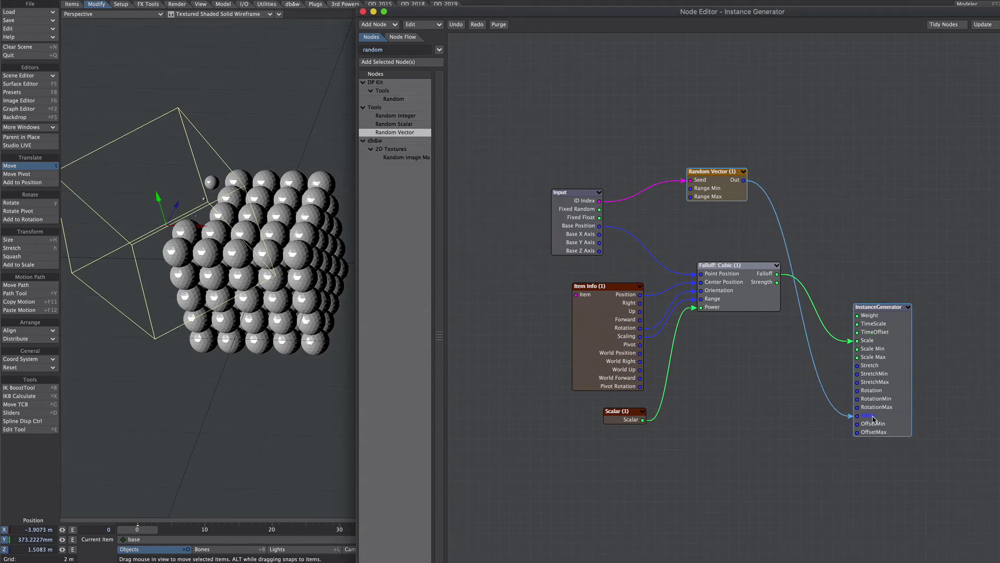
{"action": "left_click_drag", "start_coordinate": [203, 224], "coordinate": [239, 223]}
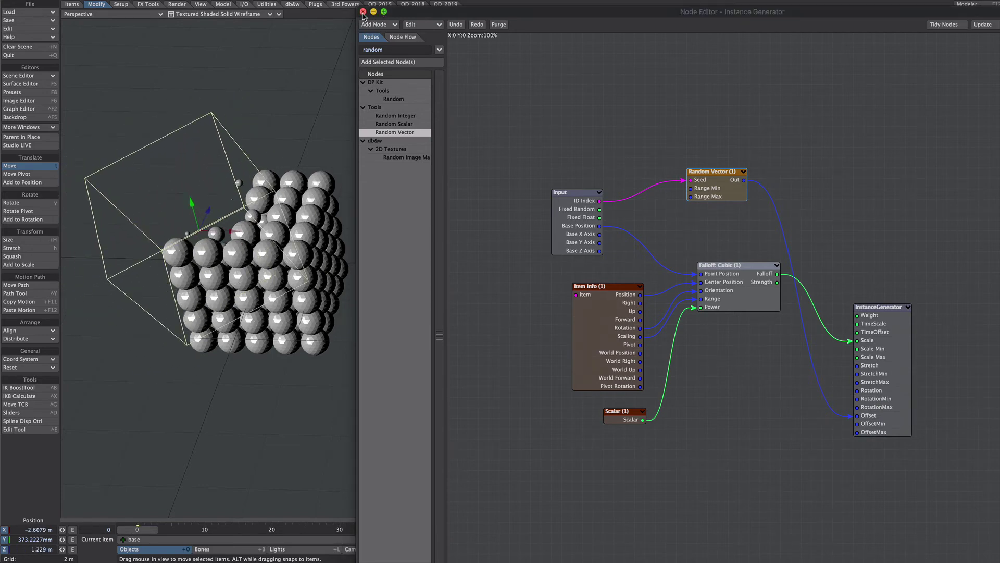
{"action": "left_click", "coordinate": [363, 11]}
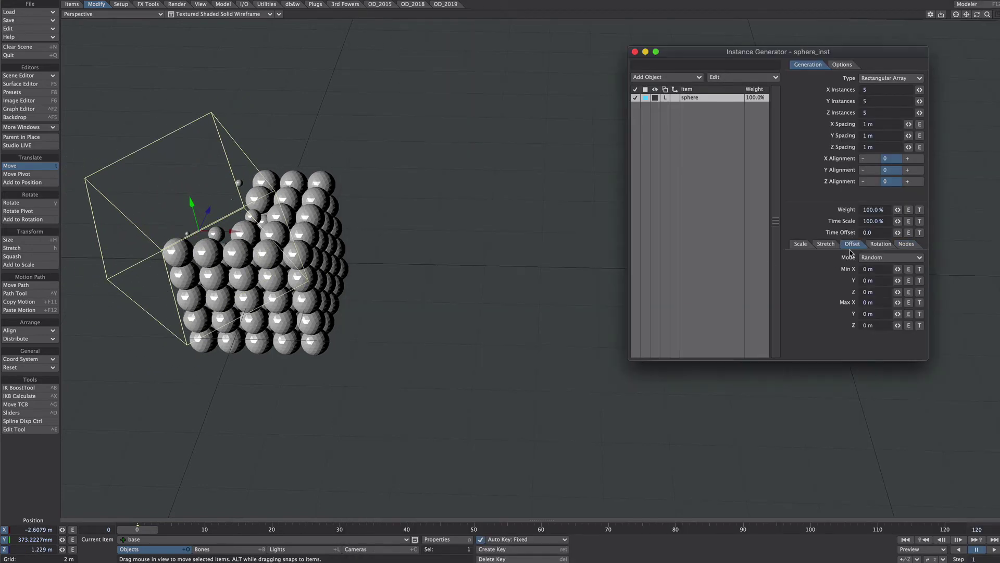
Set the instances' Offset mode to Uniform and move the null among the scattered spheres
{"action": "left_click", "coordinate": [852, 244]}
{"action": "left_click", "coordinate": [885, 257]}
{"action": "left_click", "coordinate": [886, 253]}
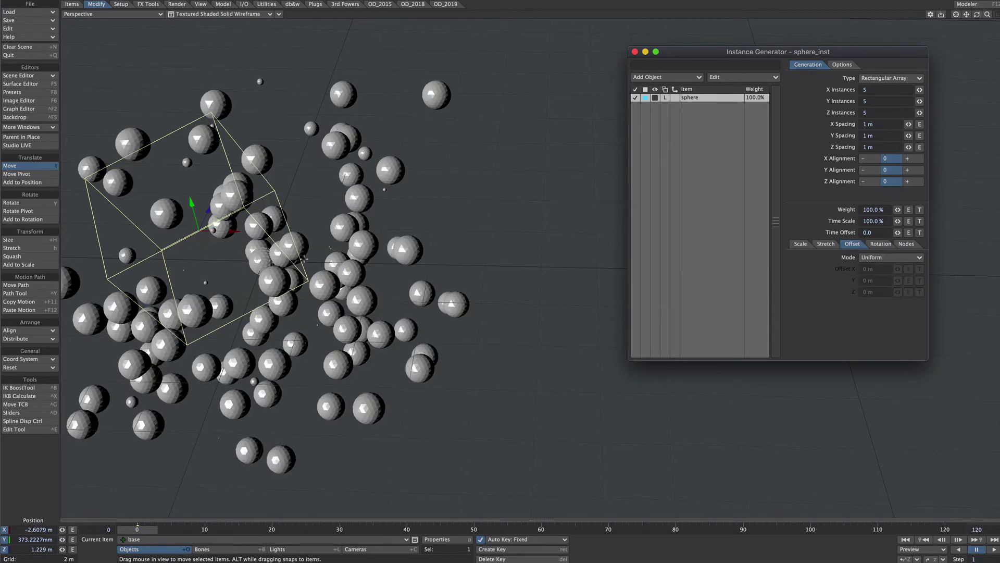
{"action": "left_click_drag", "start_coordinate": [305, 258], "coordinate": [399, 264]}
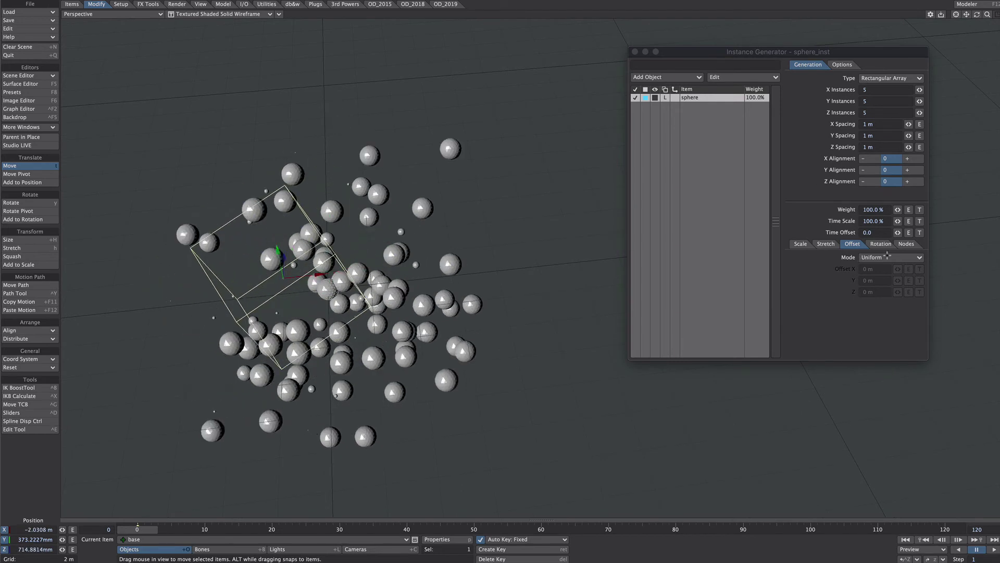
Add a vector math Scale node to the instances' node graph and arrange it beside the Random Vector node
{"action": "left_click", "coordinate": [907, 244]}
{"action": "left_click", "coordinate": [900, 261]}
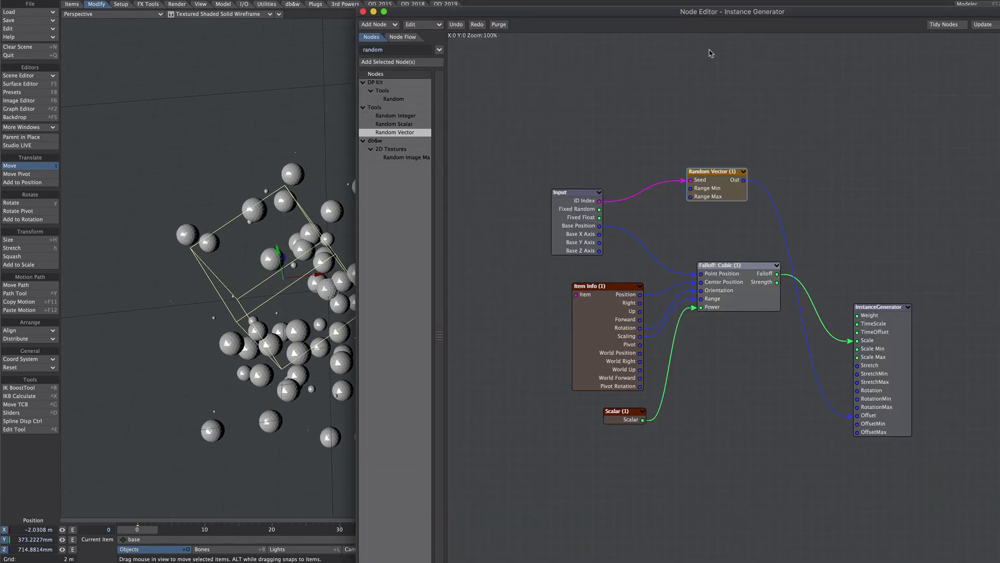
{"action": "type", "text": "scal"}
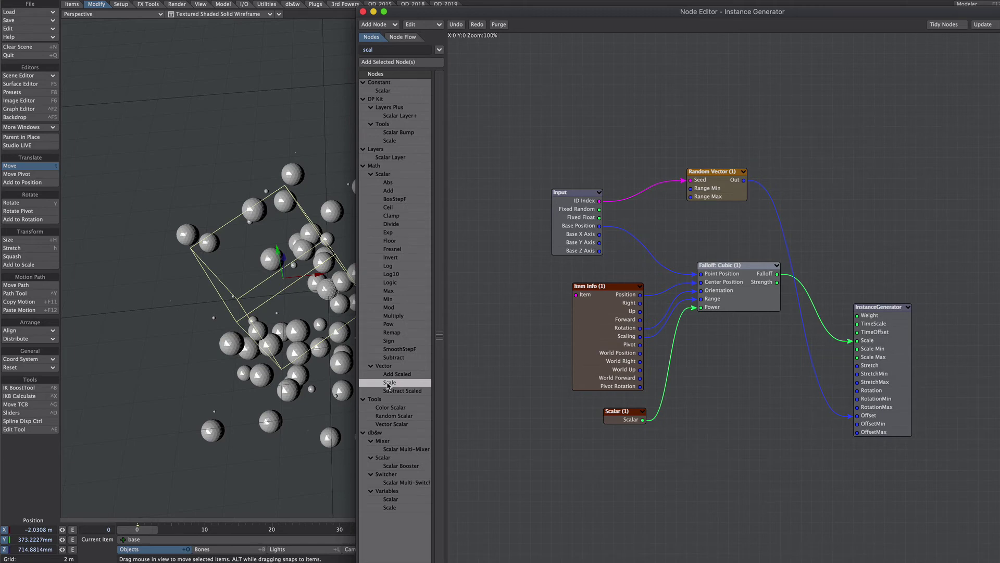
{"action": "left_click_drag", "start_coordinate": [388, 385], "coordinate": [777, 308]}
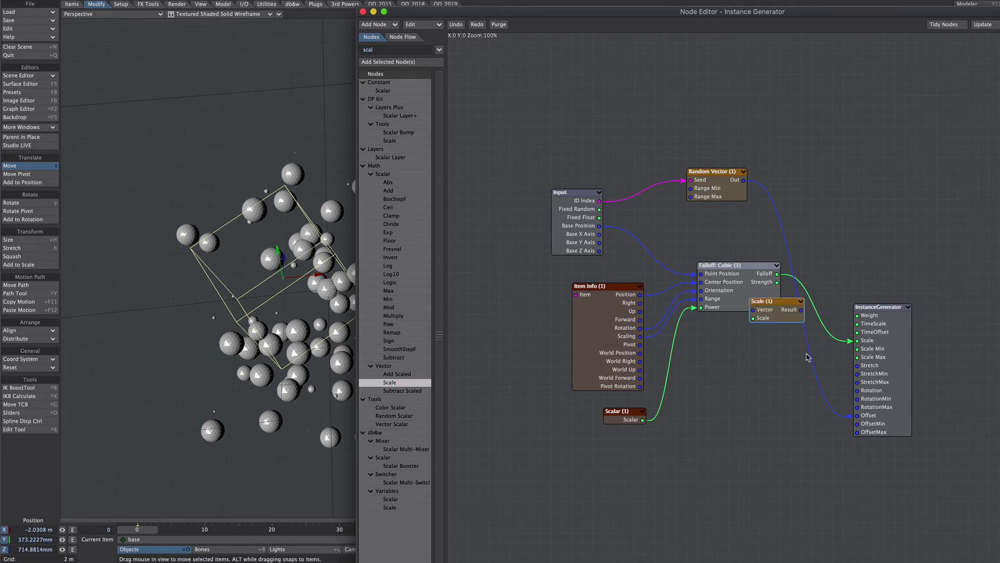
{"action": "left_click_drag", "start_coordinate": [828, 224], "coordinate": [827, 205]}
{"action": "left_click_drag", "start_coordinate": [742, 173], "coordinate": [741, 208]}
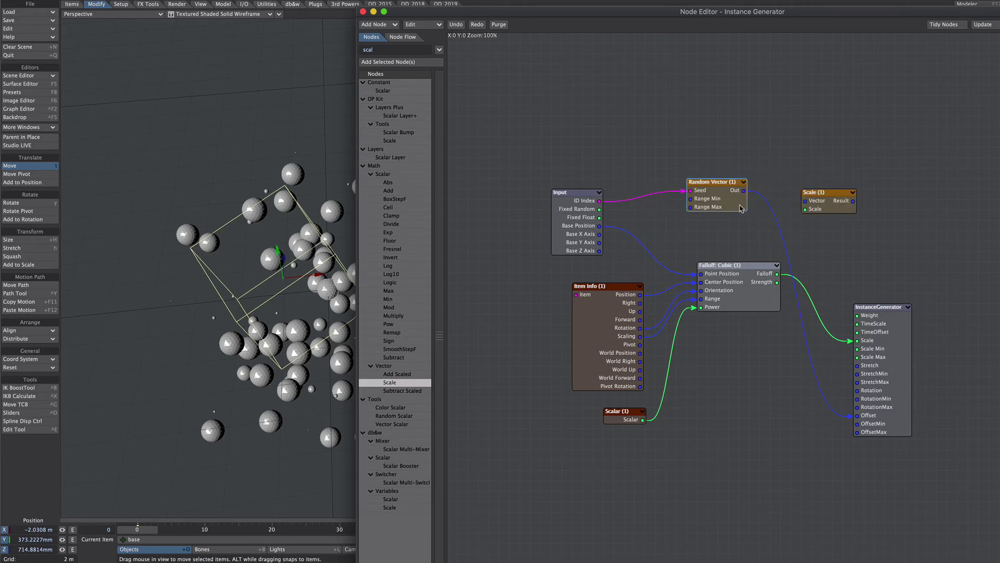
Route the Random Vector through the Scale node into Offset, and drive the node's Scale input with the cubic falloff's Strength
{"action": "left_click_drag", "start_coordinate": [813, 201], "coordinate": [873, 415]}
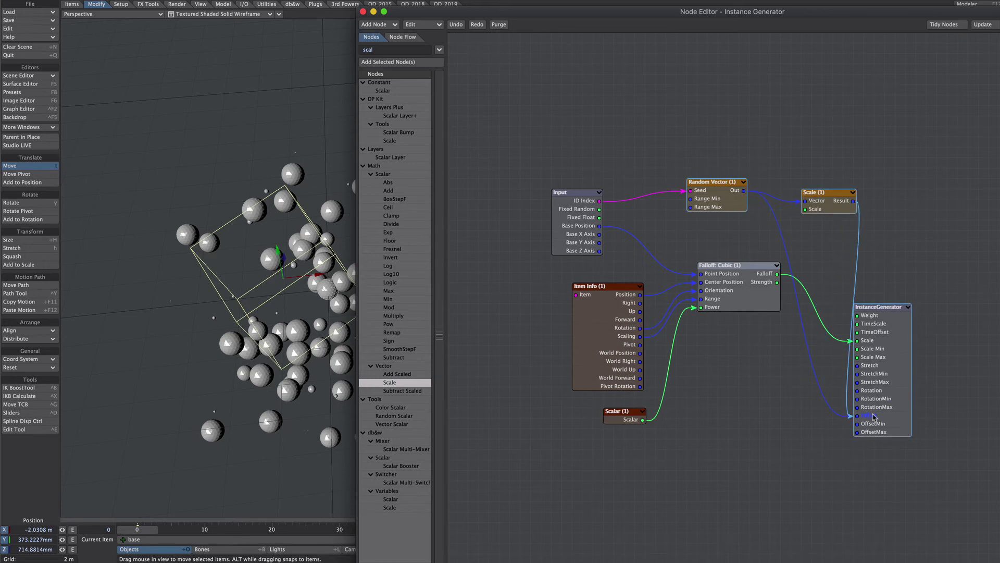
{"action": "left_click_drag", "start_coordinate": [283, 278], "coordinate": [259, 288]}
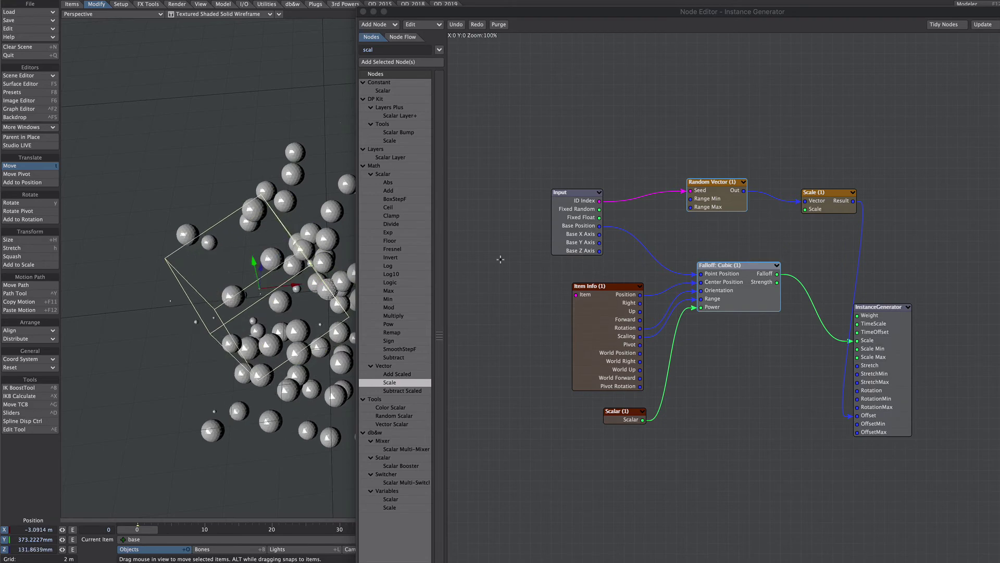
{"action": "left_click_drag", "start_coordinate": [777, 283], "coordinate": [817, 211]}
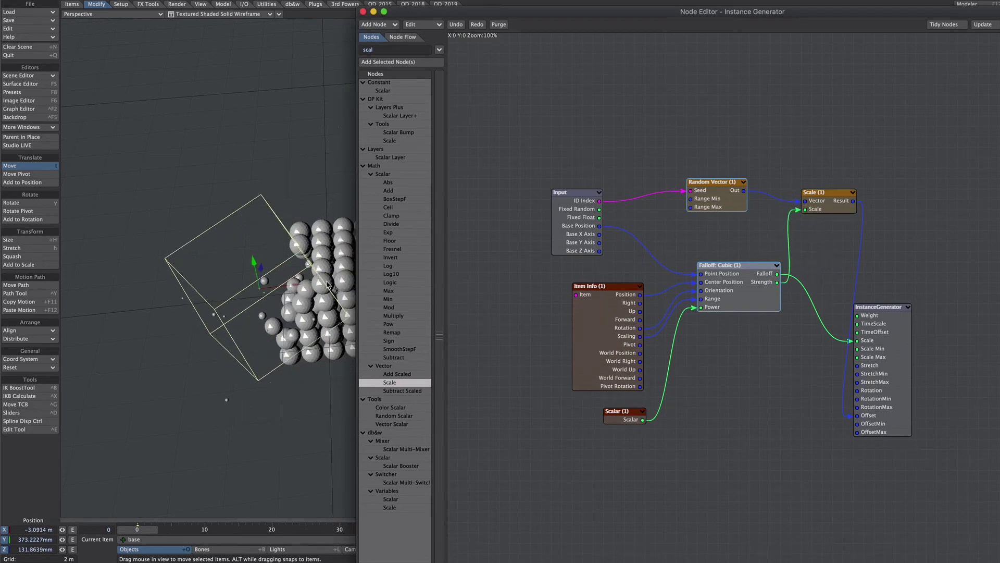
Raise the null above the sphere array, stretch it, and lower it over the spheres to about 2.79 m in Y
{"action": "left_click_drag", "start_coordinate": [291, 276], "coordinate": [278, 220], "text": "alt"}
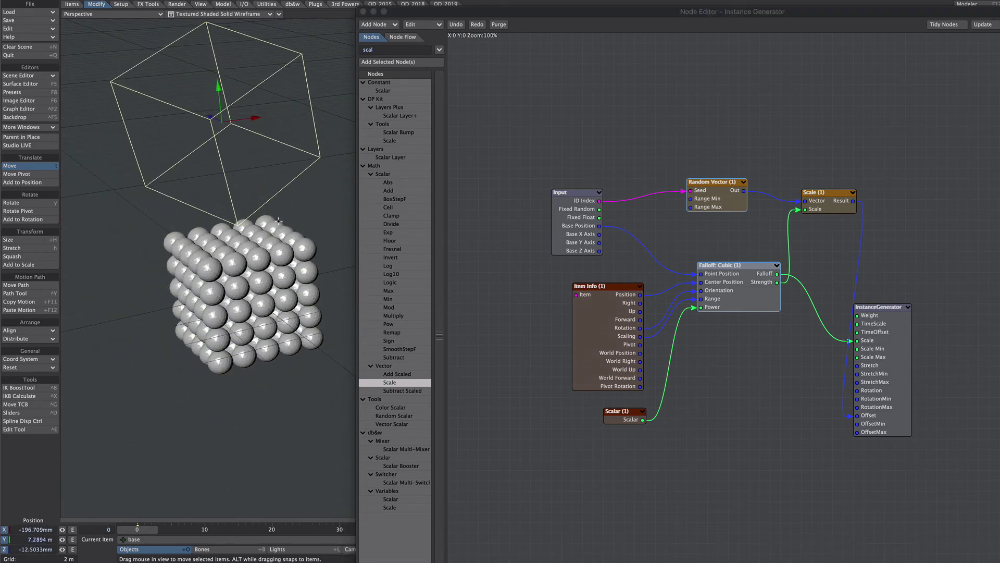
{"action": "left_click_drag", "start_coordinate": [220, 95], "coordinate": [282, 140]}
{"action": "key", "text": "shift+h"}
{"action": "key", "text": "t"}
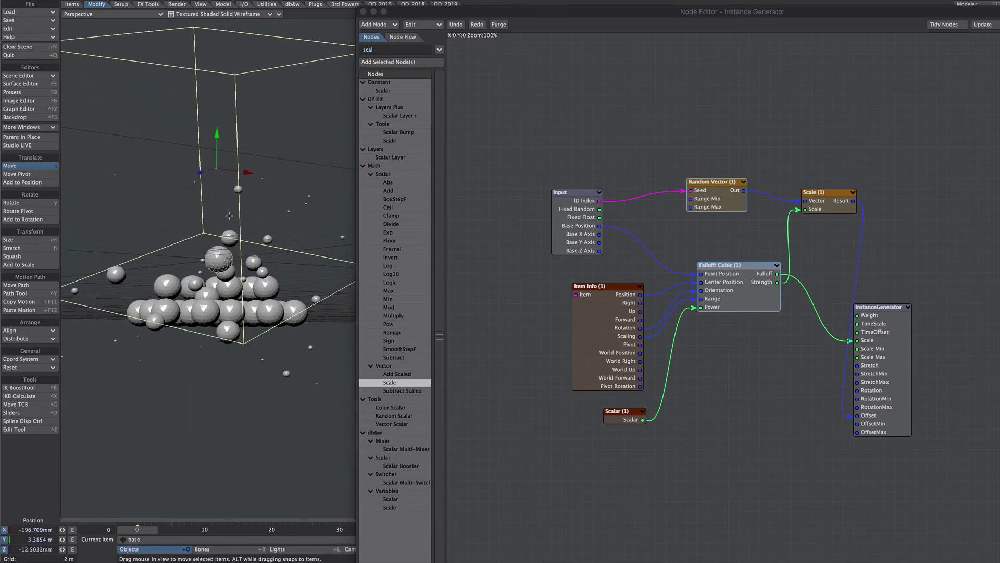
{"action": "left_click_drag", "start_coordinate": [217, 138], "coordinate": [303, 217]}
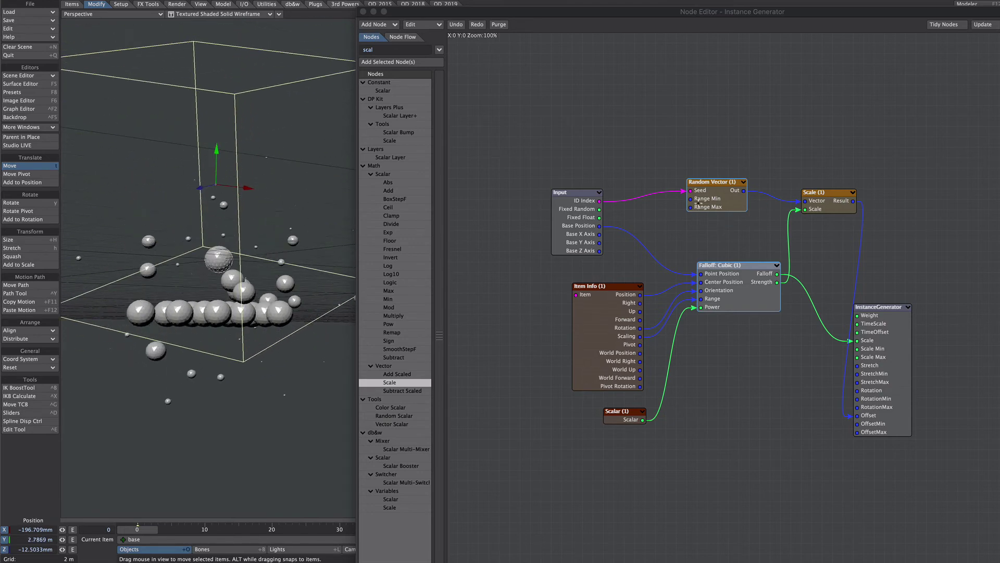
Set the Random Vector's minimum range to -2, 1, -2 and its maximum range to 2, 10, 2
{"action": "double_click", "coordinate": [705, 196]}
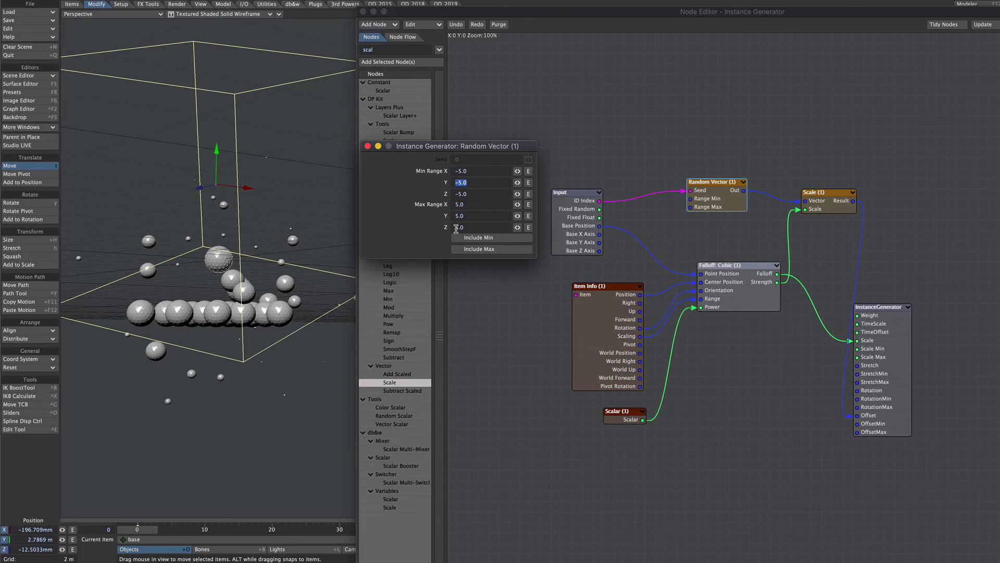
{"action": "type", "text": "1"}
{"action": "key", "text": "Tab"}
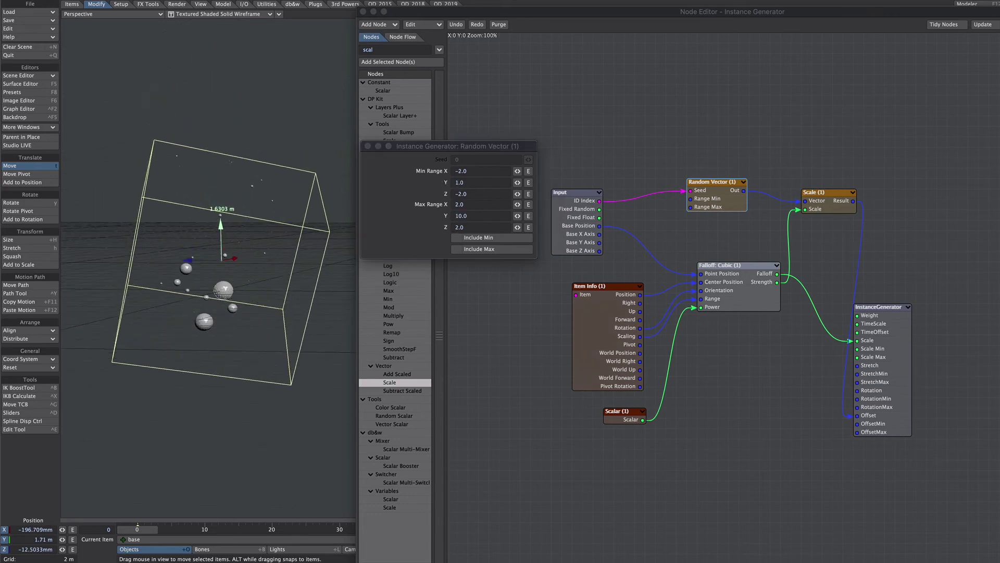
Stretch the null vertically and position it over the sphere instances at about 6.7 m in Y
{"action": "left_click_drag", "start_coordinate": [223, 214], "coordinate": [356, 16]}
{"action": "key", "text": "h"}
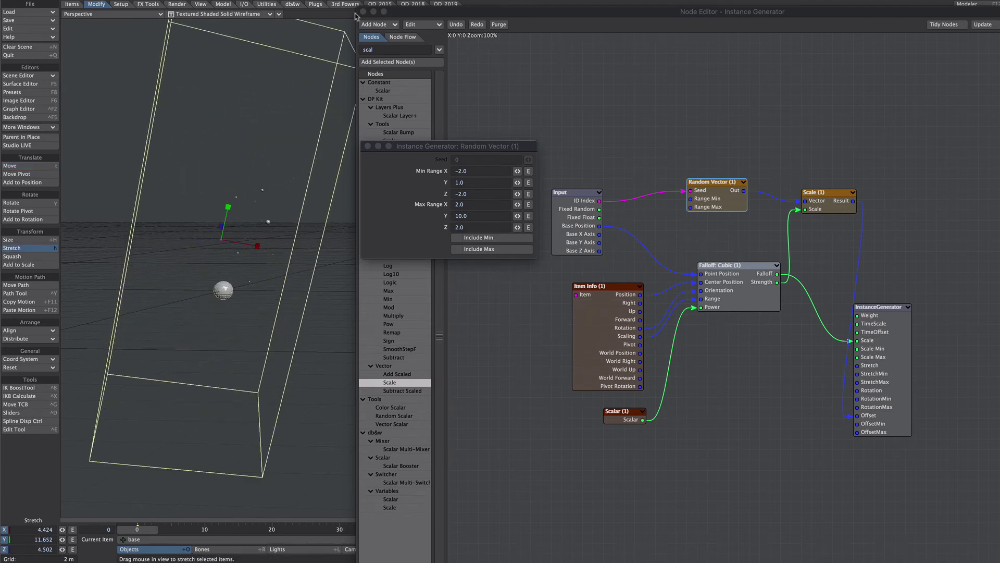
{"action": "left_click_drag", "start_coordinate": [227, 207], "coordinate": [228, 210]}
{"action": "left_click_drag", "start_coordinate": [273, 224], "coordinate": [118, 238]}
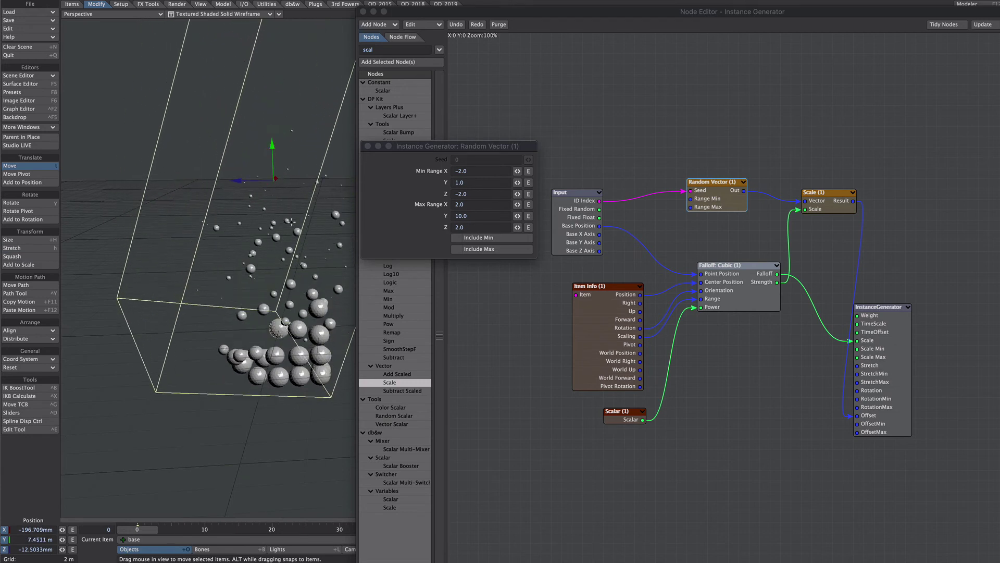
{"action": "left_click_drag", "start_coordinate": [195, 147], "coordinate": [197, 188]}
{"action": "left_click_drag", "start_coordinate": [218, 262], "coordinate": [255, 239]}
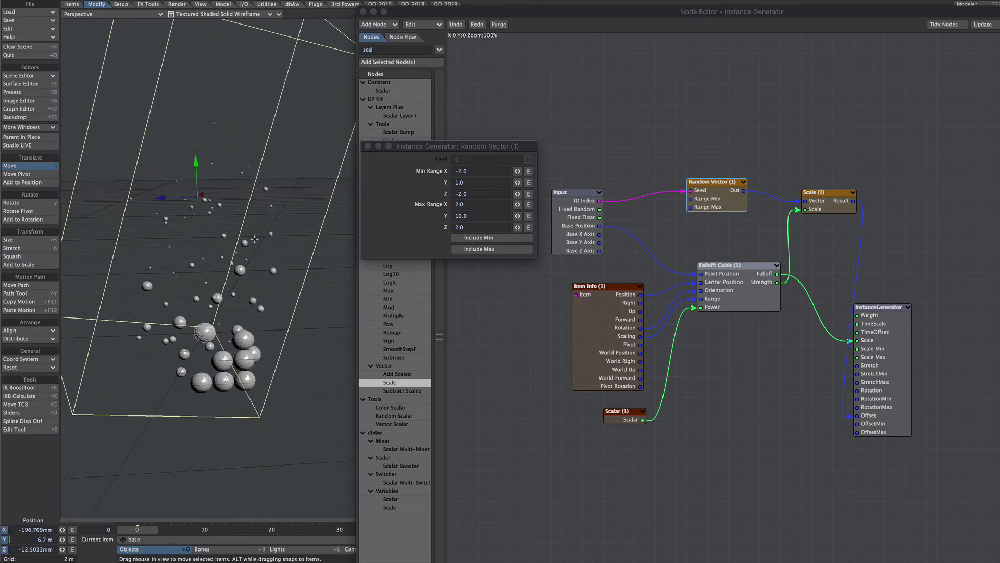
Try driving the instances' Weight with the cubic falloff's Falloff and Strength outputs in turn, moving the null vertically to test each
{"action": "left_click_drag", "start_coordinate": [777, 274], "coordinate": [869, 317]}
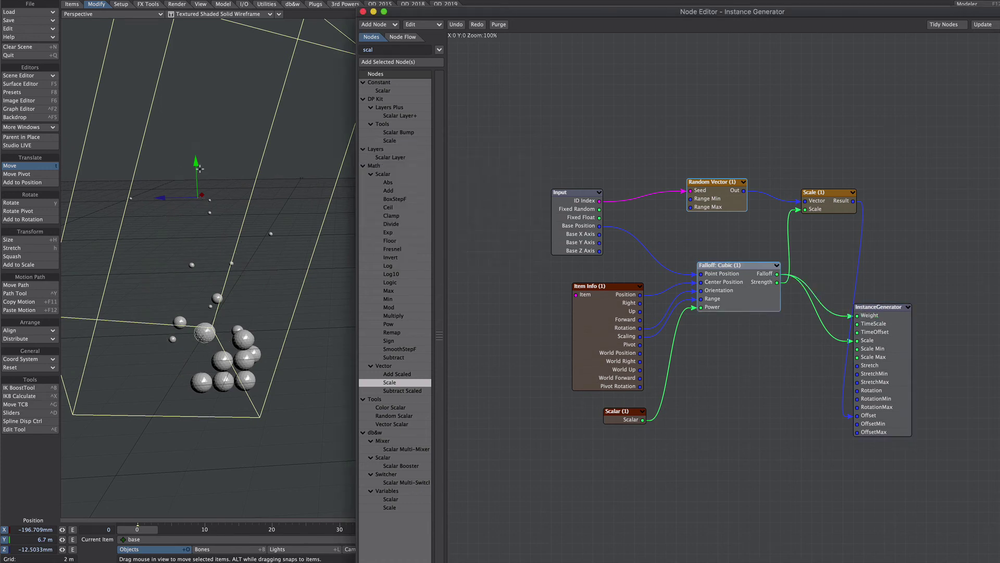
{"action": "left_click_drag", "start_coordinate": [200, 168], "coordinate": [196, 124]}
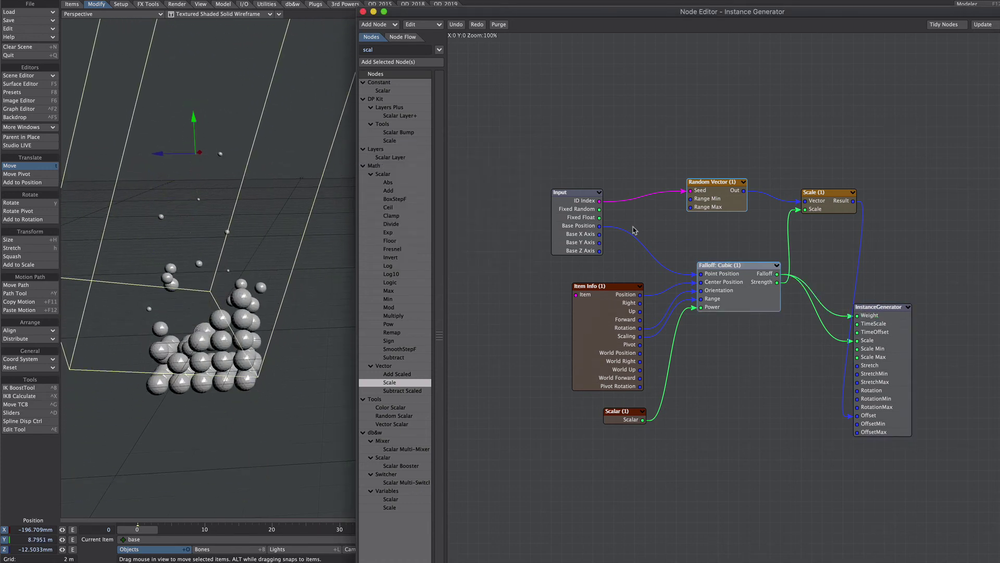
{"action": "left_click_drag", "start_coordinate": [777, 282], "coordinate": [869, 317]}
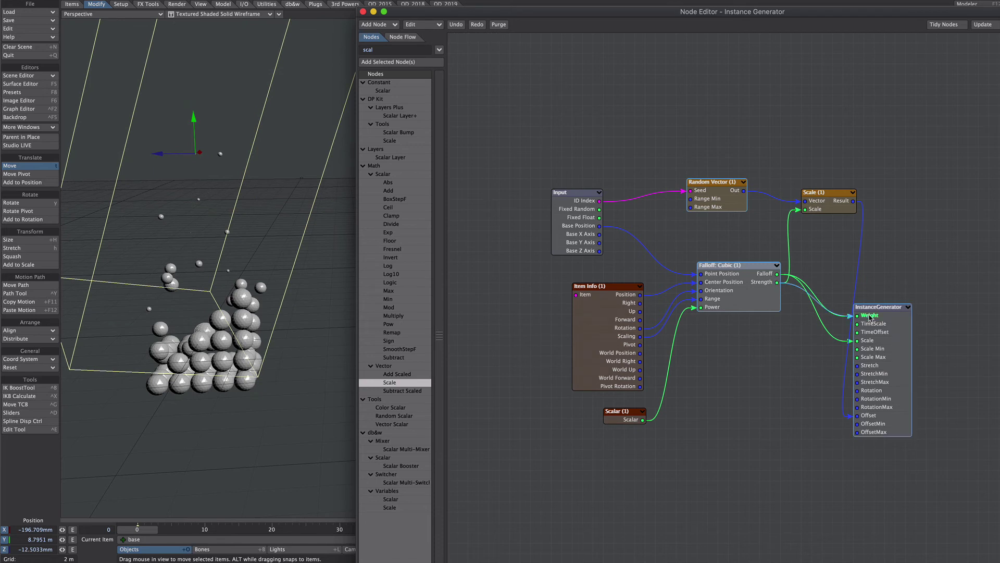
{"action": "left_click_drag", "start_coordinate": [194, 129], "coordinate": [197, 234]}
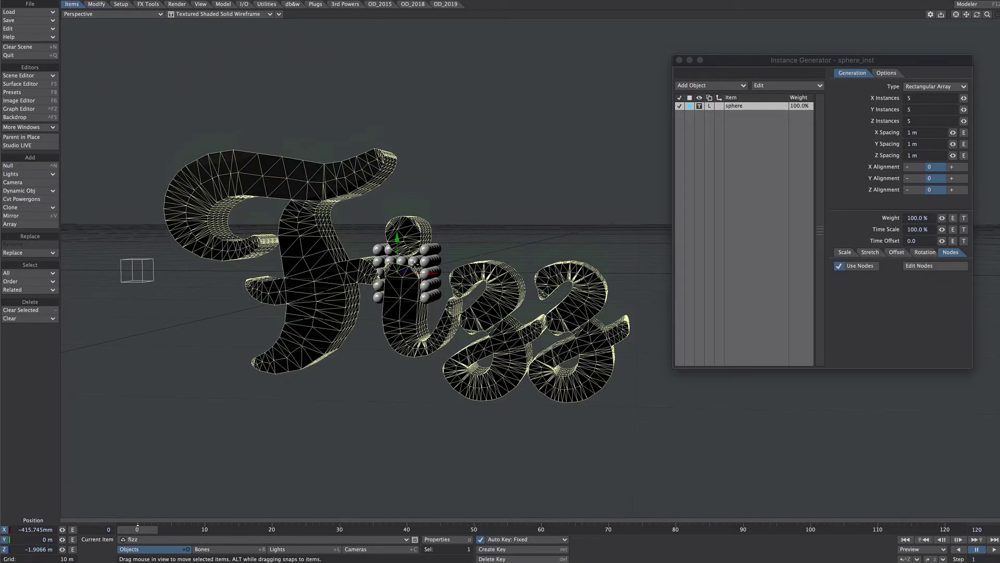
Undo the trial raise of the fizz text object and set its display to Front Face Wireframe
{"action": "left_click_drag", "start_coordinate": [397, 237], "coordinate": [397, 165]}
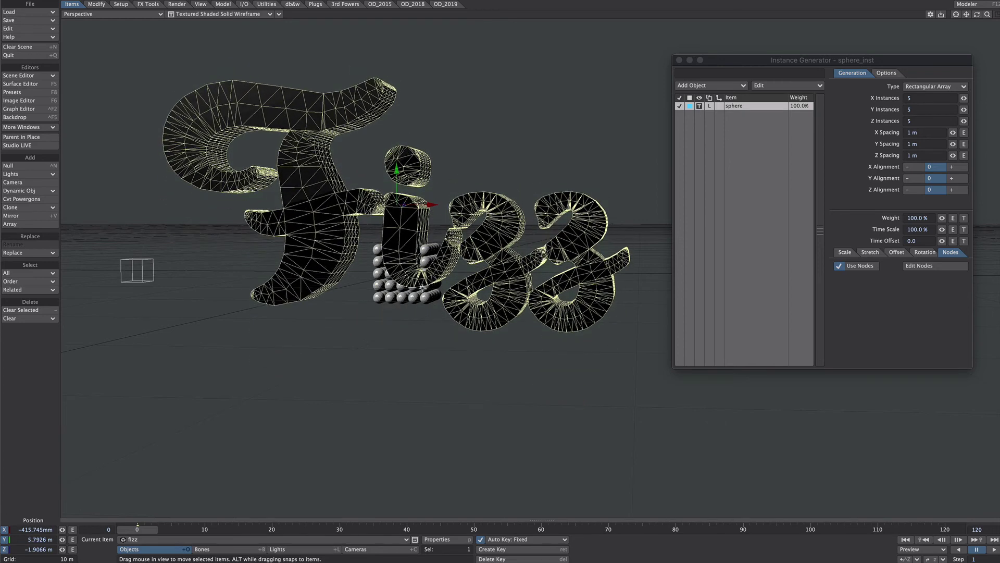
{"action": "key", "text": "ctrl+z"}
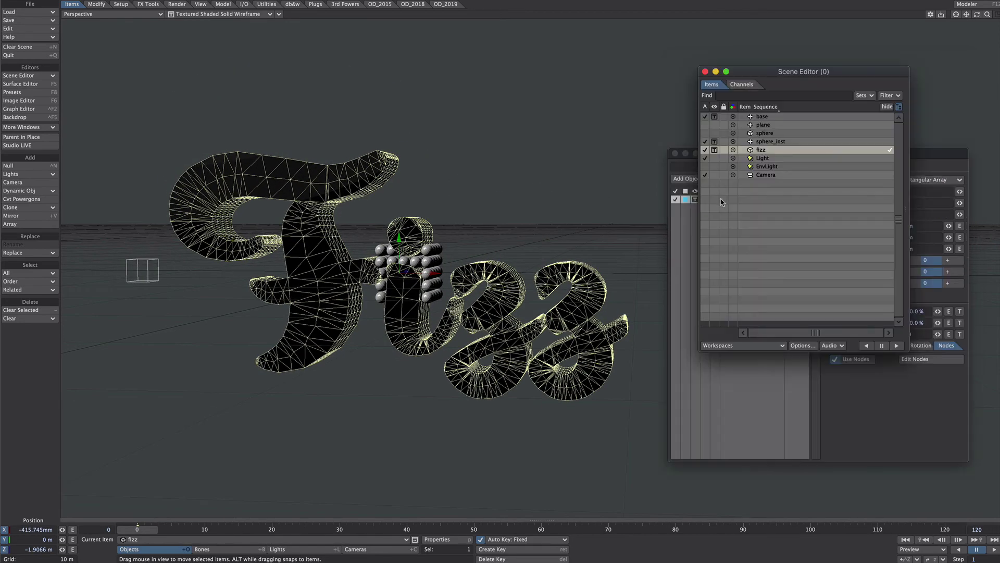
{"action": "left_click", "coordinate": [715, 150]}
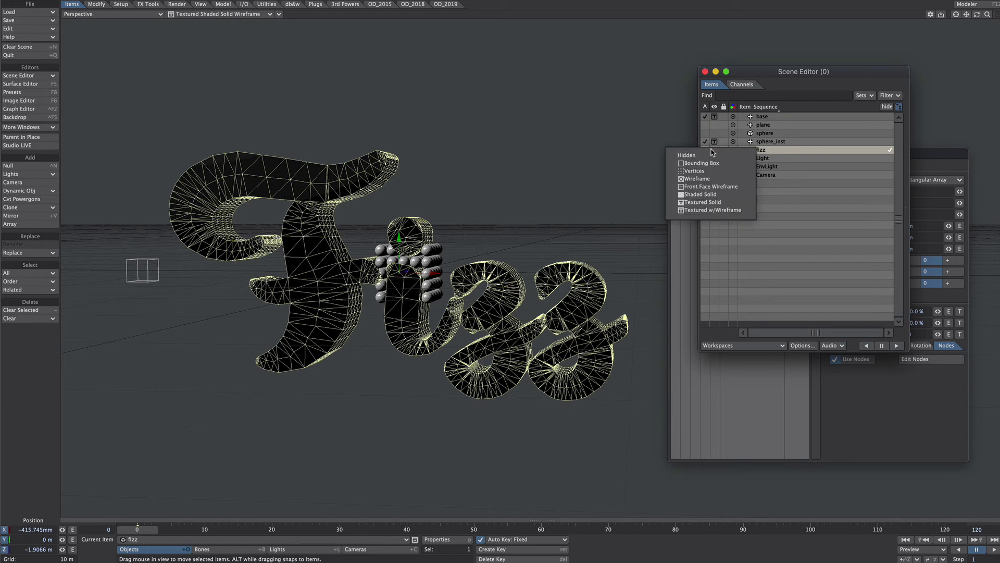
{"action": "left_click", "coordinate": [740, 186]}
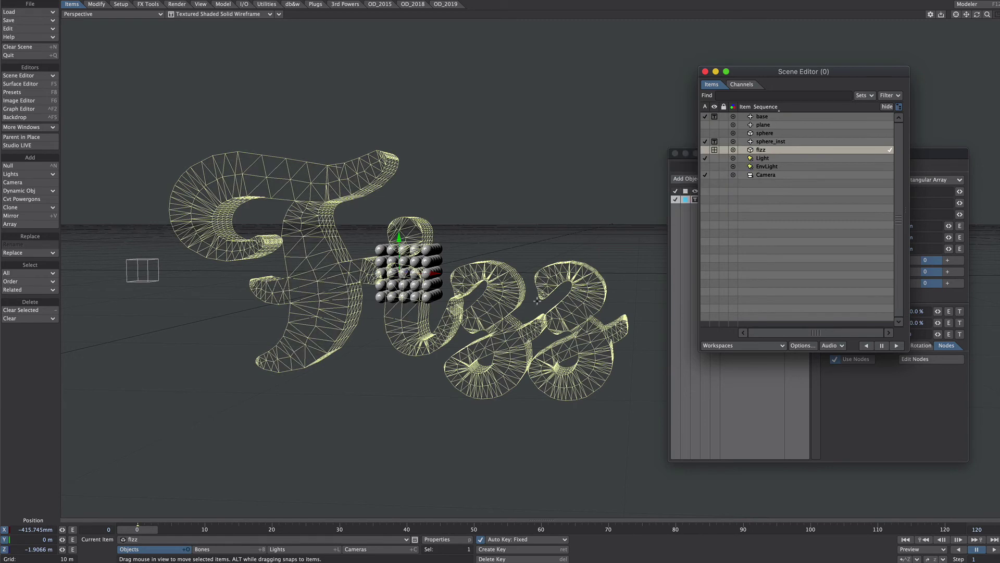
{"action": "left_click_drag", "start_coordinate": [537, 301], "coordinate": [523, 322], "text": "alt"}
Insert a scalar math Remap node between the cubic falloff's Falloff output and the instances' Scale input
{"action": "left_click", "coordinate": [767, 381]}
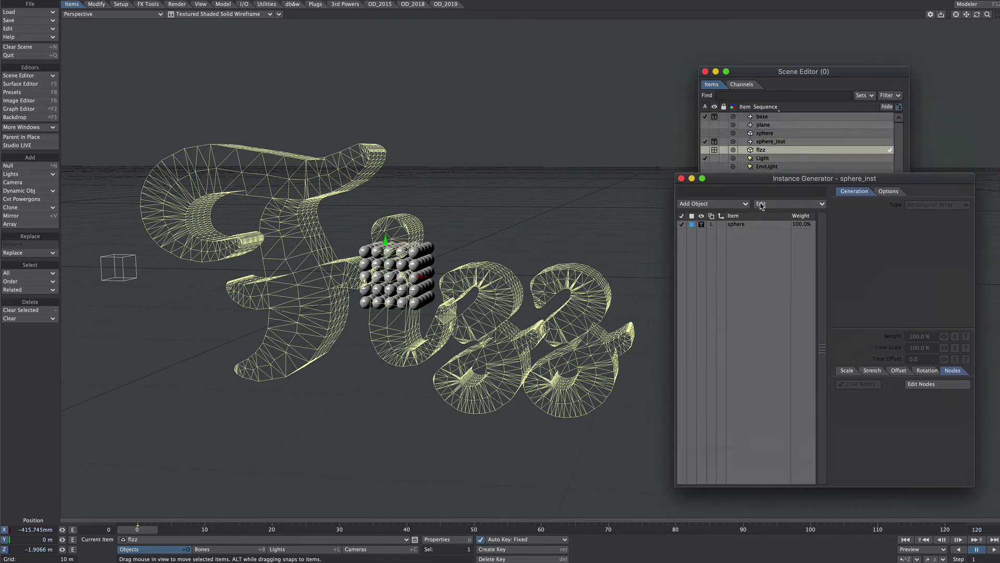
{"action": "left_click_drag", "start_coordinate": [756, 158], "coordinate": [753, 106]}
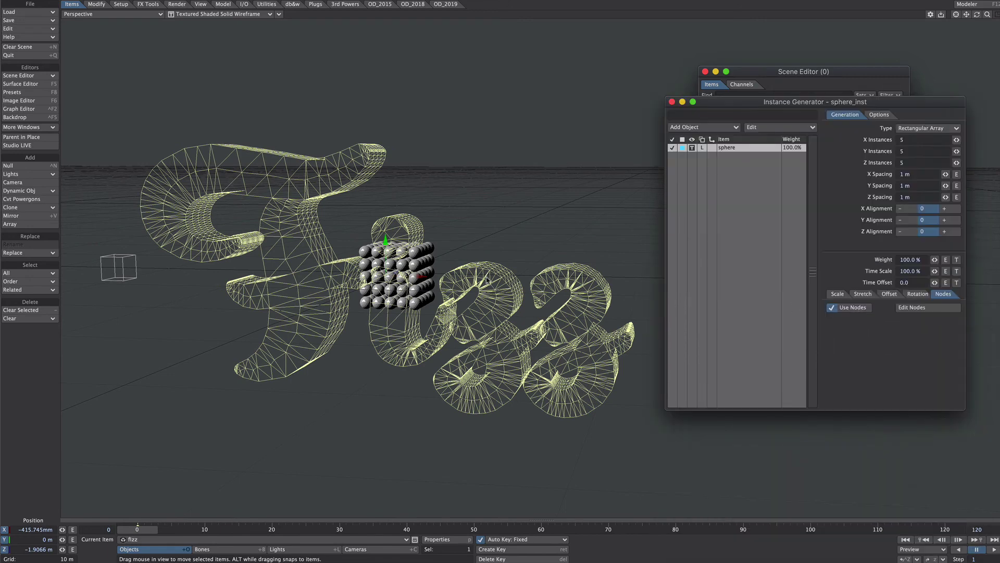
{"action": "left_click", "coordinate": [906, 308]}
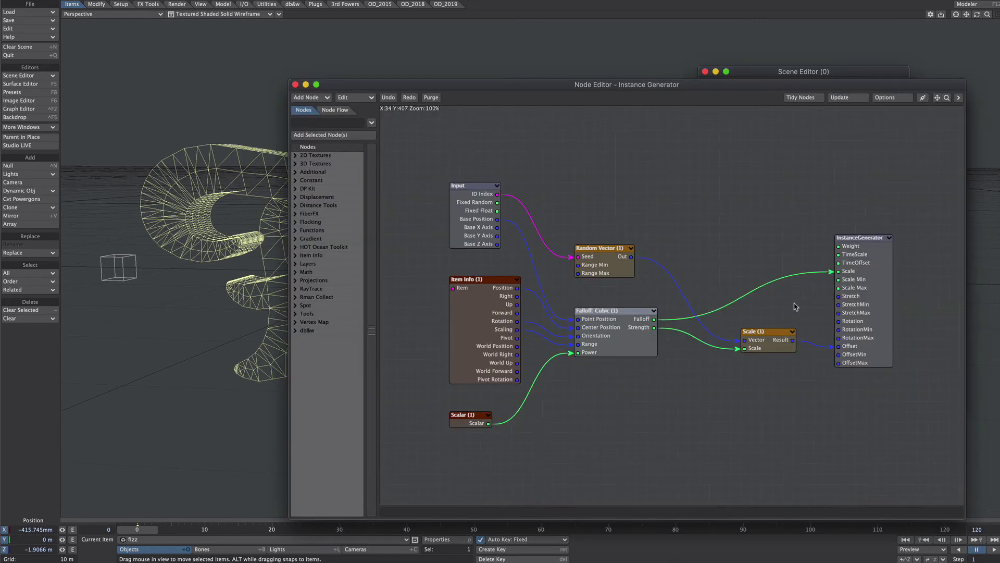
{"action": "left_click", "coordinate": [316, 125]}
{"action": "type", "text": "remap"}
{"action": "left_click_drag", "start_coordinate": [324, 171], "coordinate": [679, 275]}
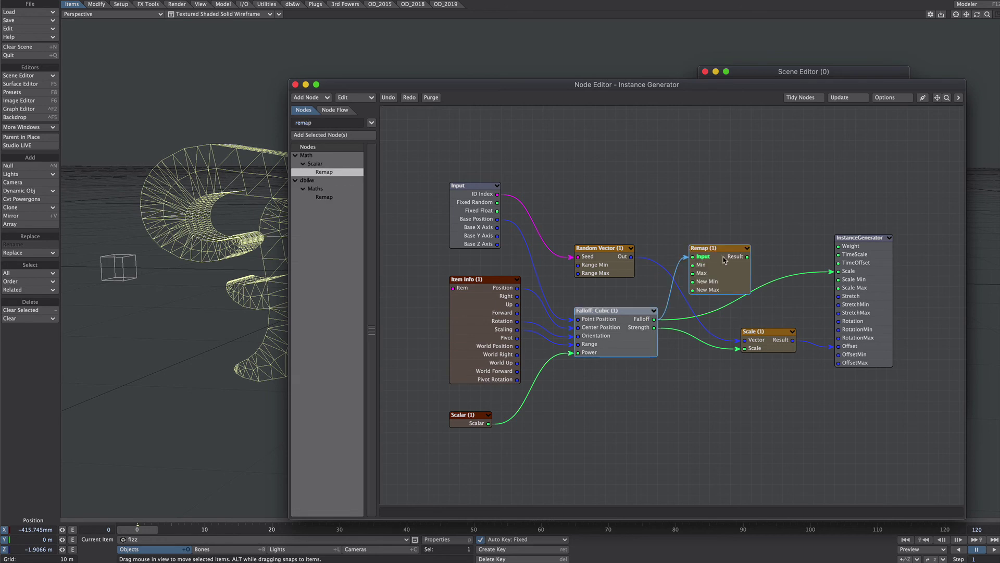
{"action": "left_click_drag", "start_coordinate": [747, 256], "coordinate": [838, 271]}
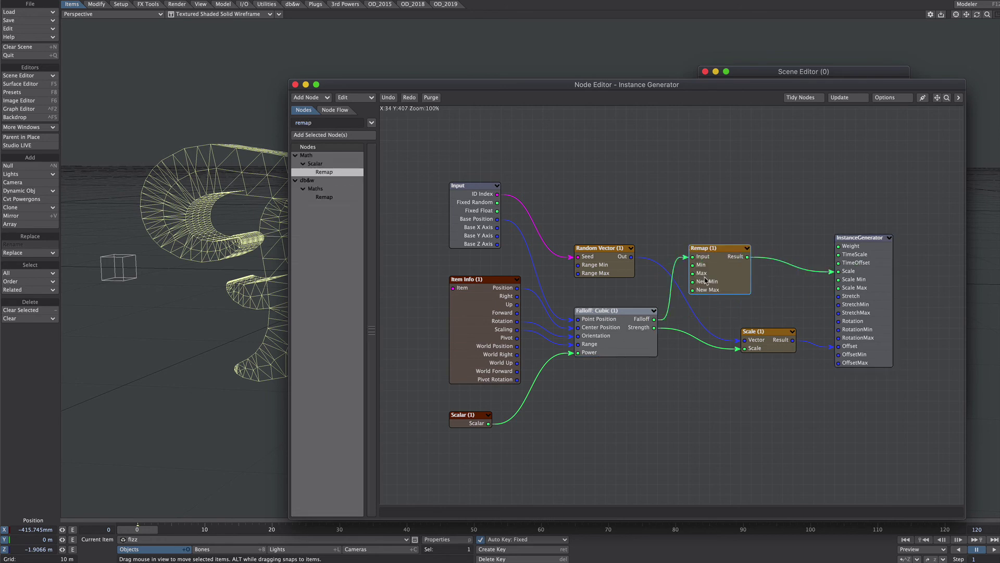
Set the Remap node's New Max to 0.8 and close the node windows
{"action": "double_click", "coordinate": [705, 280]}
{"action": "left_click_drag", "start_coordinate": [476, 83], "coordinate": [524, 31]}
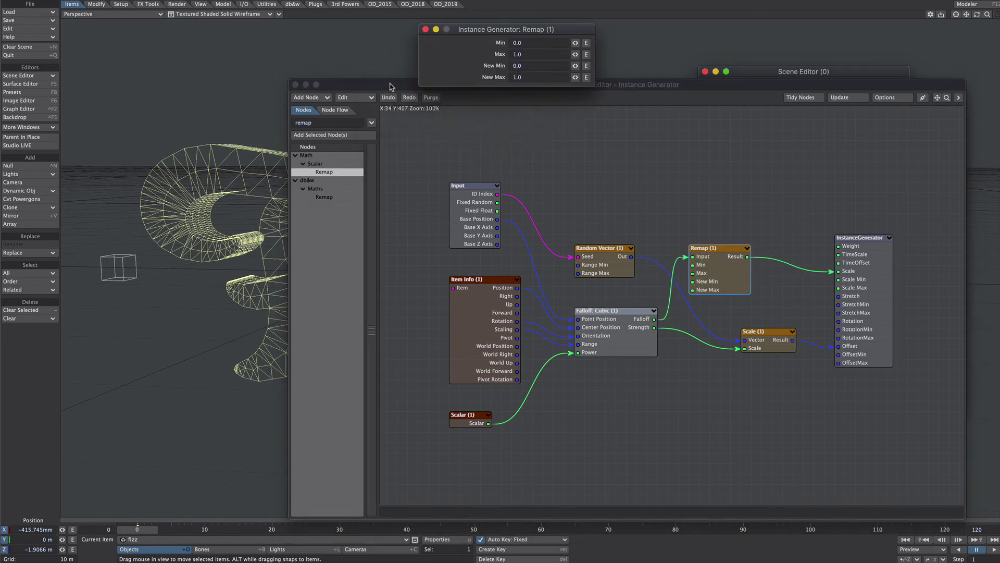
{"action": "left_click_drag", "start_coordinate": [392, 87], "coordinate": [512, 407]}
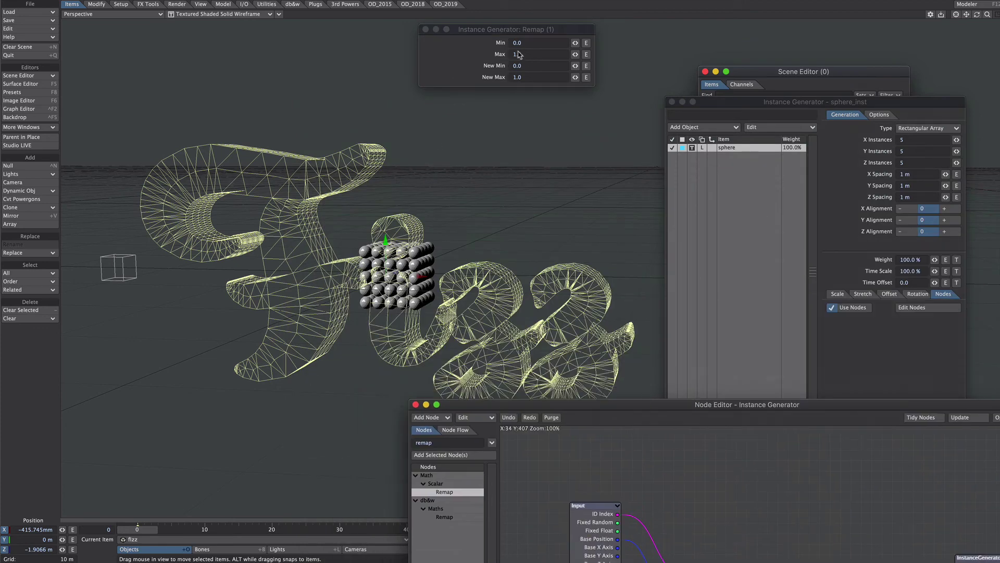
{"action": "left_click", "coordinate": [529, 78]}
{"action": "type", "text": "0.8"}
{"action": "key", "text": "Return"}
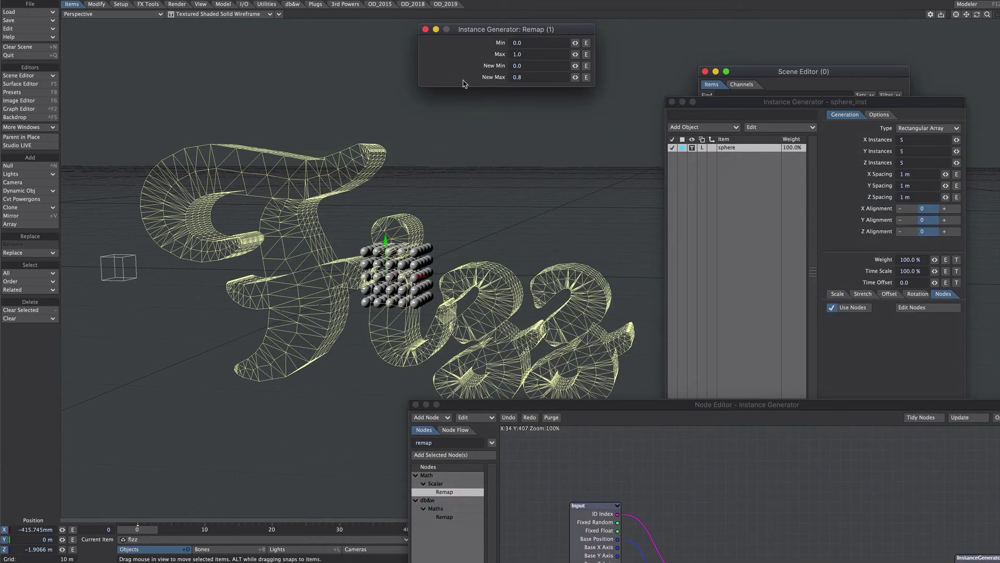
{"action": "left_click", "coordinate": [425, 30]}
{"action": "left_click", "coordinate": [416, 404]}
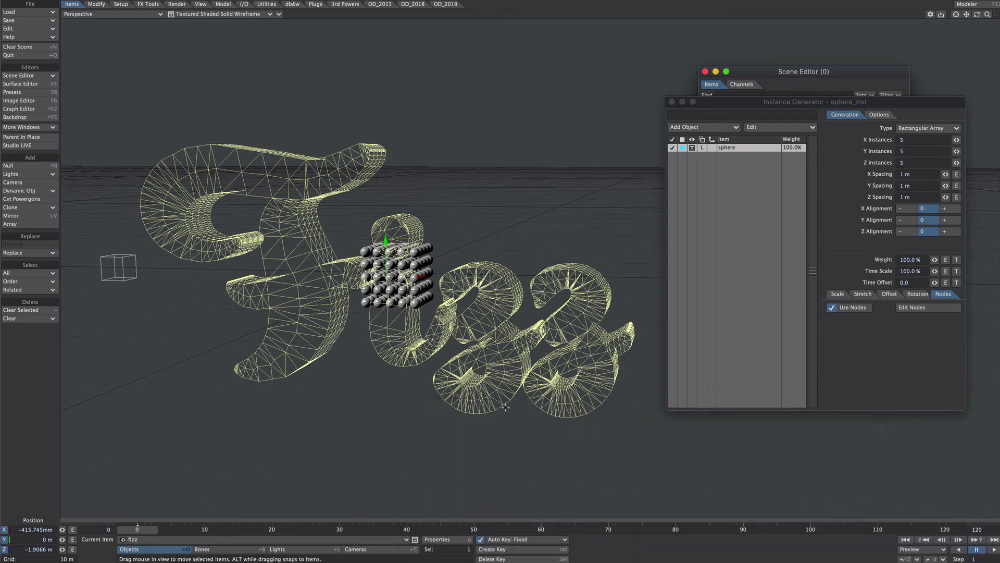
Set the sphere array's X, Y and Z spacing to 600 mm each
{"action": "left_click_drag", "start_coordinate": [945, 174], "coordinate": [922, 184]}
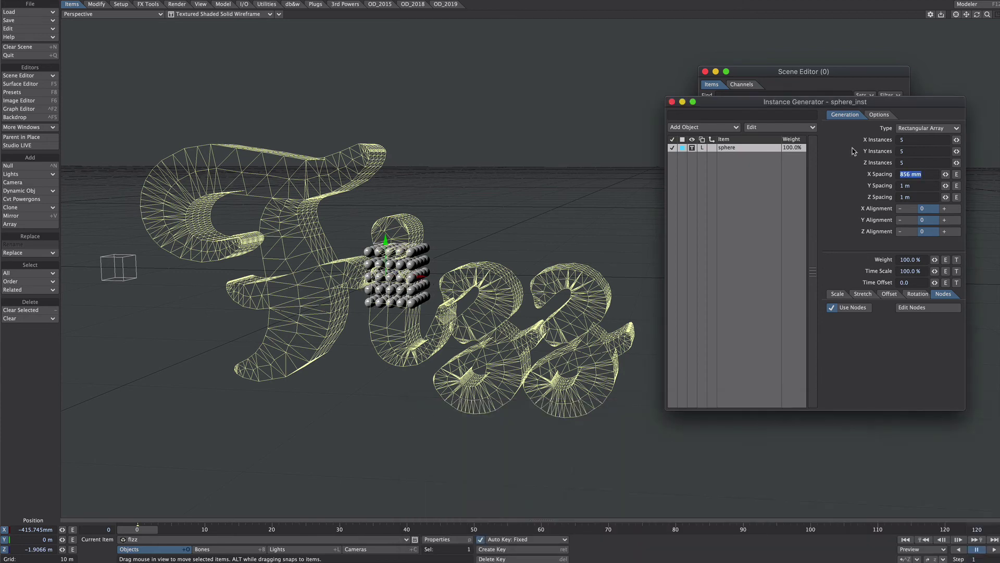
{"action": "type", "text": "0.6"}
{"action": "key", "text": "Tab"}
{"action": "type", "text": ".6"}
{"action": "key", "text": "Tab"}
{"action": "type", "text": ".6"}
{"action": "key", "text": "Return"}
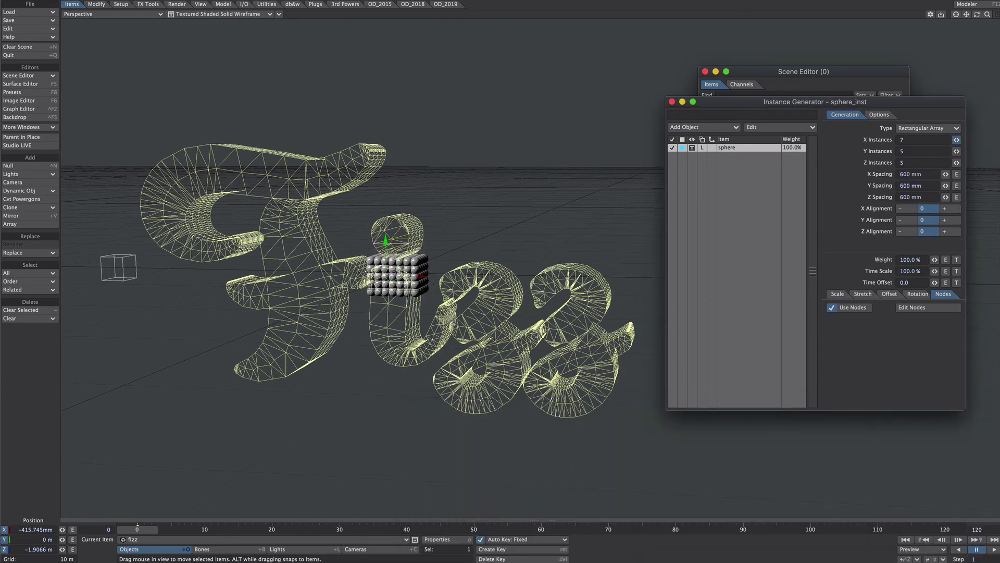
Increase the sphere array to 73 instances in X and 37 in Y so it covers the fizz text
{"action": "left_click_drag", "start_coordinate": [956, 139], "coordinate": [975, 140]}
{"action": "left_click_drag", "start_coordinate": [776, 104], "coordinate": [883, 119]}
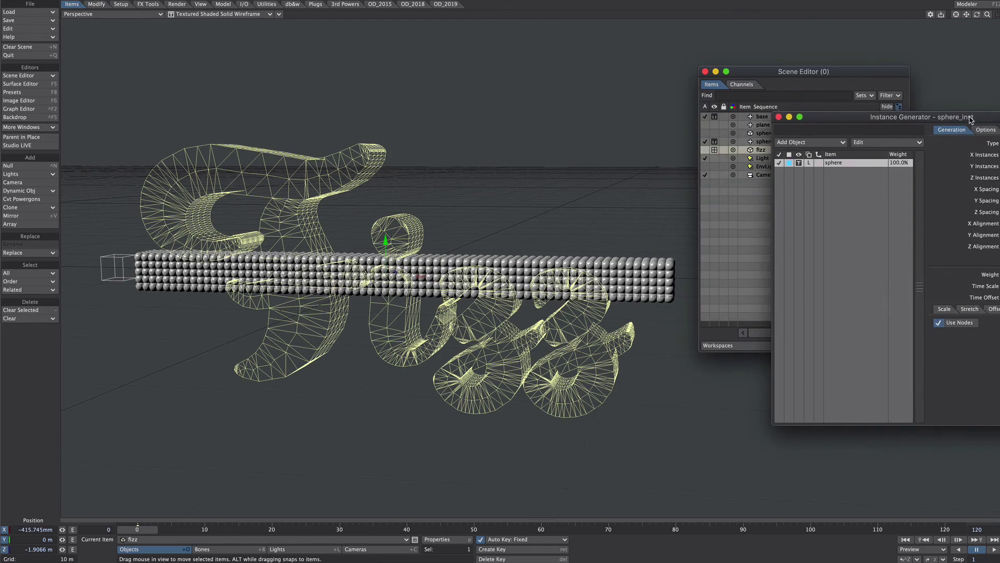
{"action": "left_click_drag", "start_coordinate": [968, 118], "coordinate": [788, 108]}
{"action": "key", "text": "1"}
{"action": "left_click_drag", "start_coordinate": [515, 183], "coordinate": [366, 183], "text": "ctrl+alt"}
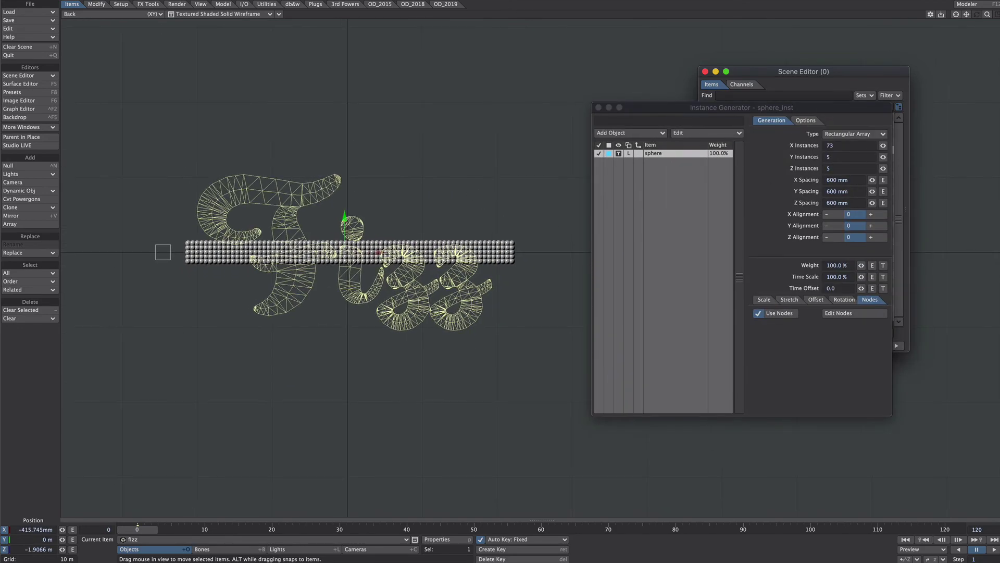
{"action": "left_click_drag", "start_coordinate": [882, 157], "coordinate": [901, 157]}
Shift the fizz text to about -1.10 m in Z and reduce the array's Z instances to 3
{"action": "key", "text": "4"}
{"action": "left_click_drag", "start_coordinate": [179, 339], "coordinate": [385, 313], "text": "alt"}
{"action": "left_click_drag", "start_coordinate": [501, 96], "coordinate": [509, 95]}
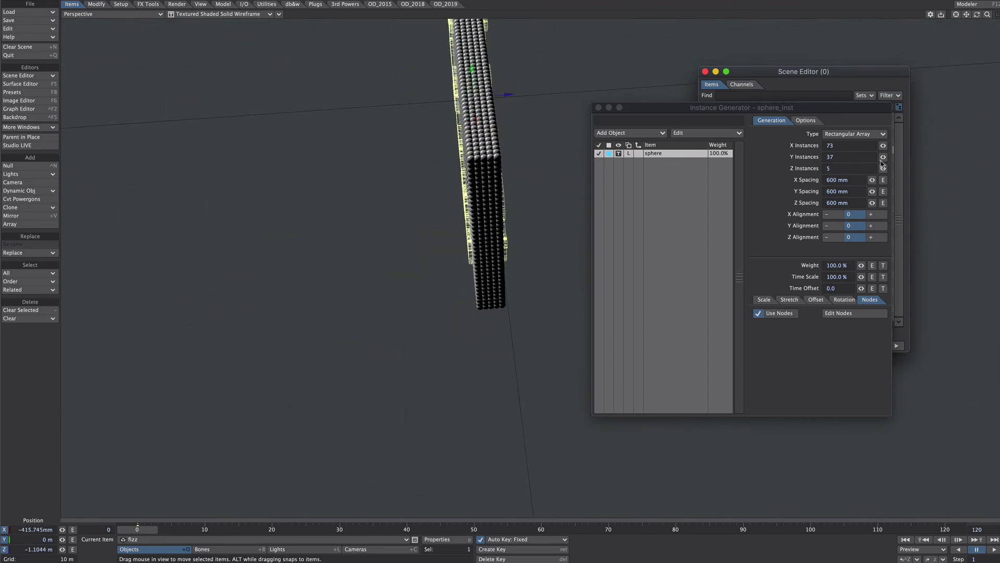
{"action": "left_click_drag", "start_coordinate": [883, 168], "coordinate": [880, 168]}
{"action": "left_click_drag", "start_coordinate": [500, 291], "coordinate": [313, 260], "text": "alt"}
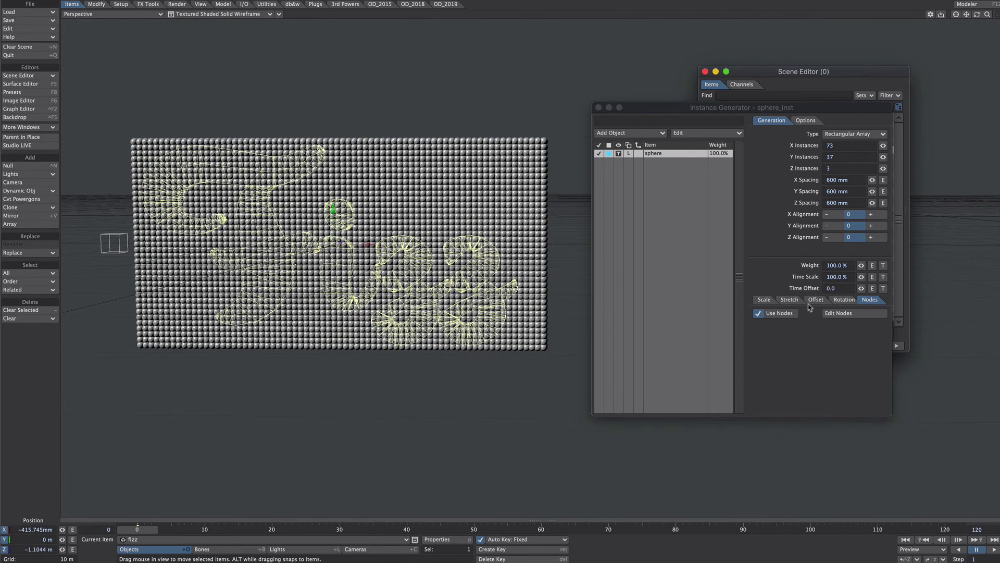
Add a Ray Cast Geometry node to the instances' graph and feed Base Position into its Ray Origin
{"action": "left_click", "coordinate": [854, 313]}
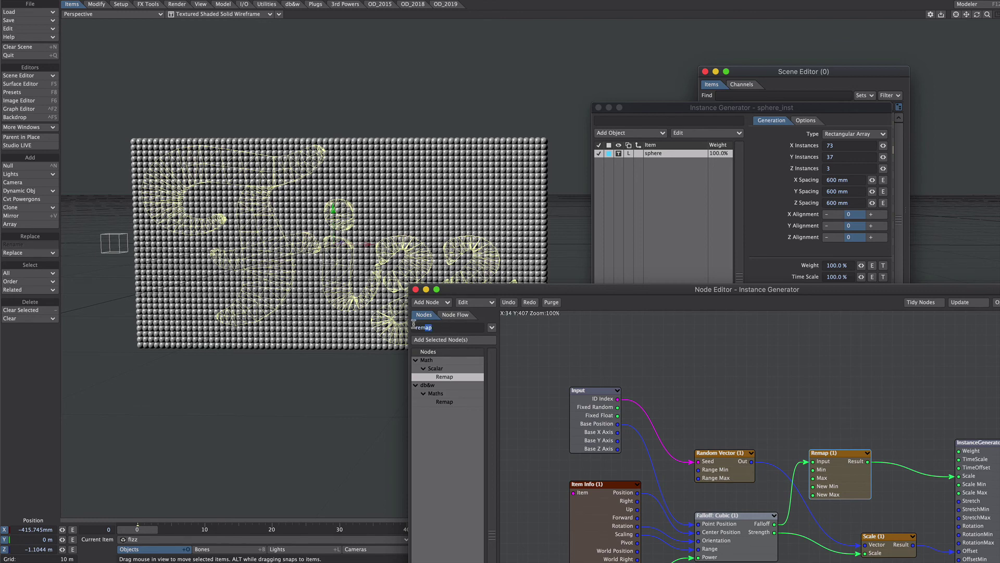
{"action": "type", "text": "ray"}
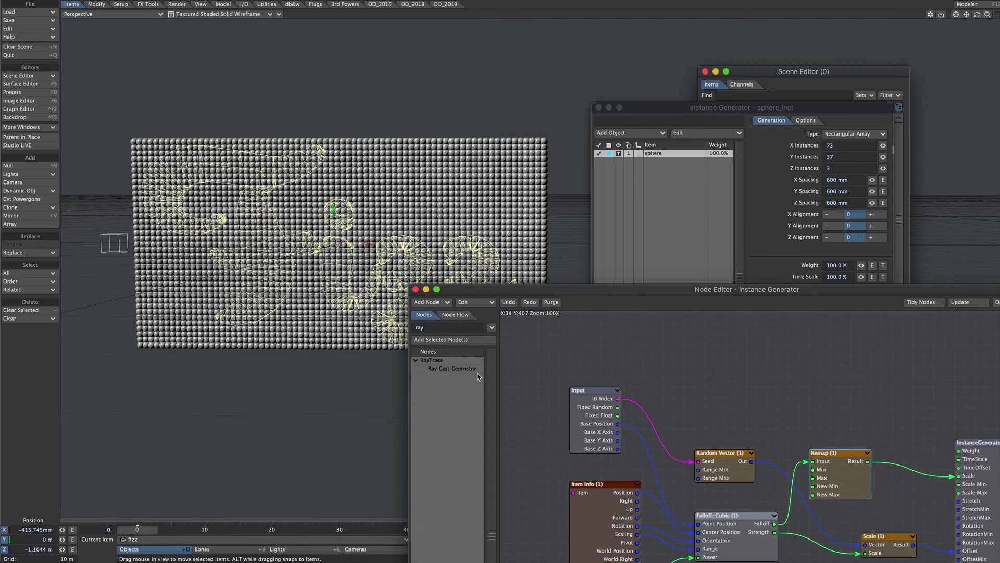
{"action": "left_click_drag", "start_coordinate": [461, 370], "coordinate": [756, 357]}
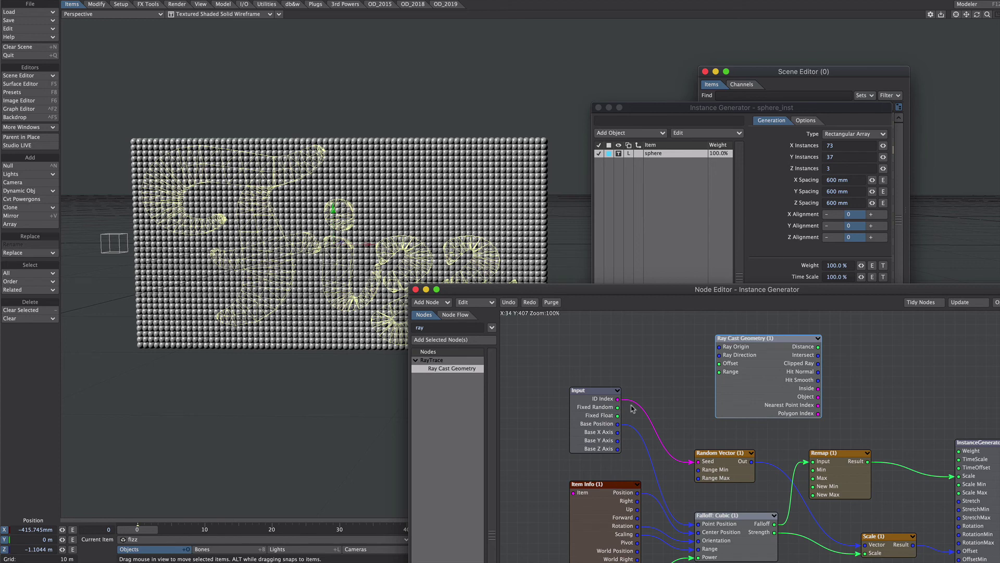
{"action": "left_click_drag", "start_coordinate": [618, 425], "coordinate": [720, 346]}
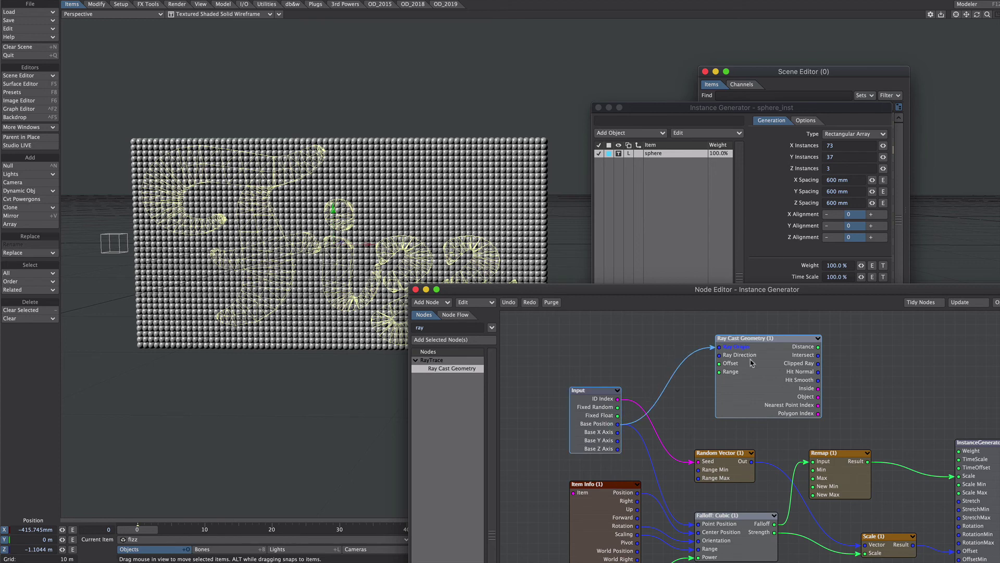
Make fizz the active ray cast object and drive the instances' Weight with the Ray Cast Geometry's Inside output
{"action": "double_click", "coordinate": [760, 358]}
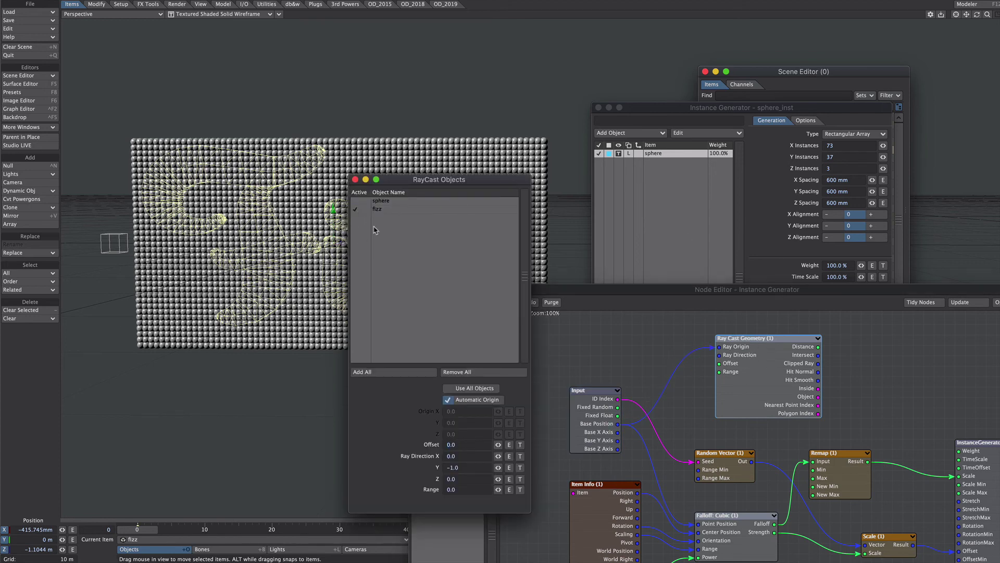
{"action": "left_click", "coordinate": [355, 179]}
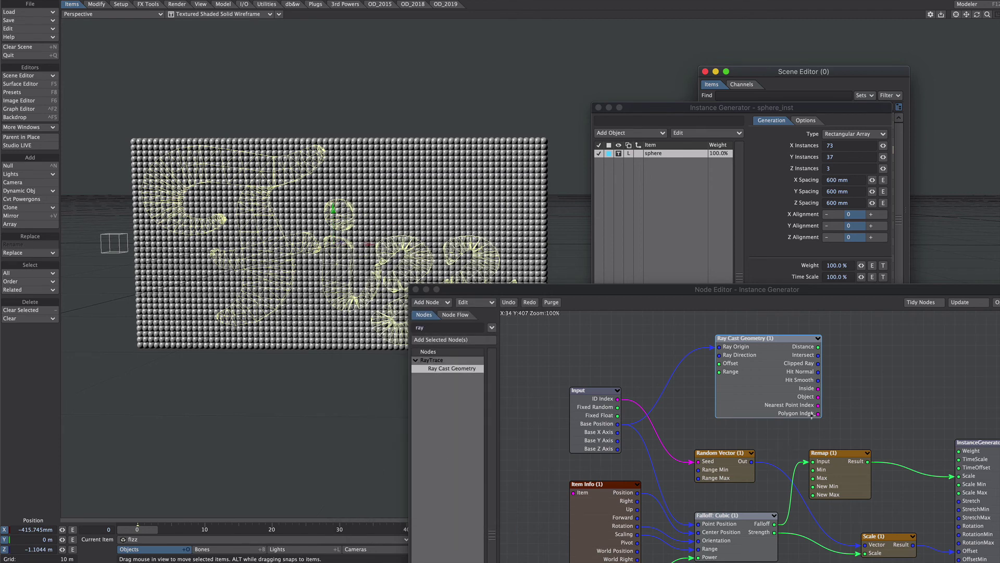
{"action": "left_click_drag", "start_coordinate": [818, 392], "coordinate": [966, 452]}
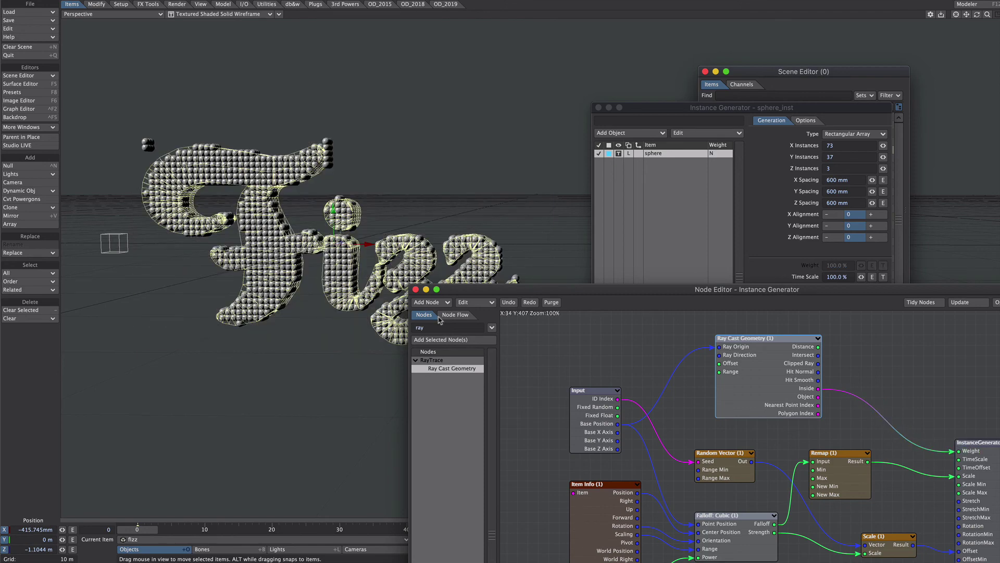
Shift the fizz text to about -314 mm in X and close the node and instance editing windows
{"action": "left_click", "coordinate": [415, 290]}
{"action": "left_click_drag", "start_coordinate": [351, 191], "coordinate": [471, 227], "text": "alt"}
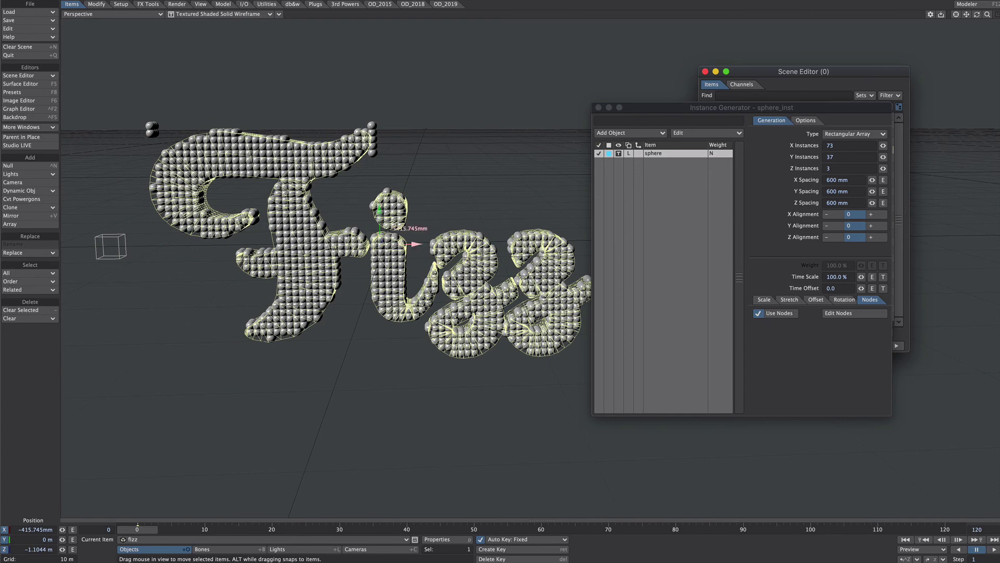
{"action": "left_click_drag", "start_coordinate": [416, 244], "coordinate": [419, 243]}
{"action": "left_click_drag", "start_coordinate": [501, 221], "coordinate": [530, 250], "text": "alt"}
{"action": "left_click_drag", "start_coordinate": [389, 241], "coordinate": [386, 247], "text": "alt"}
{"action": "left_click", "coordinate": [609, 108]}
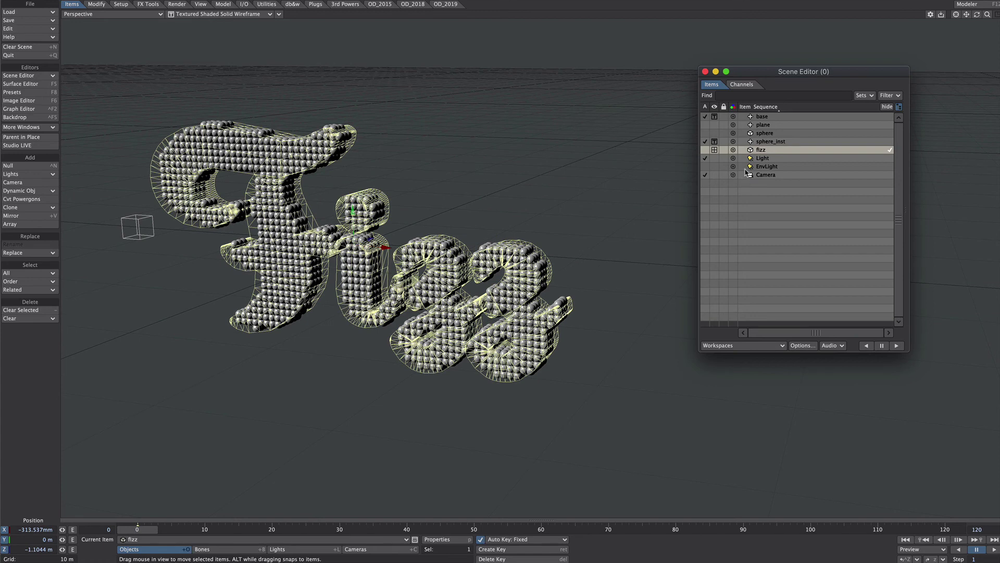
Hide the fizz text object in the viewport so only its sphere instances are displayed
{"action": "left_click", "coordinate": [716, 151]}
{"action": "left_click", "coordinate": [717, 163]}
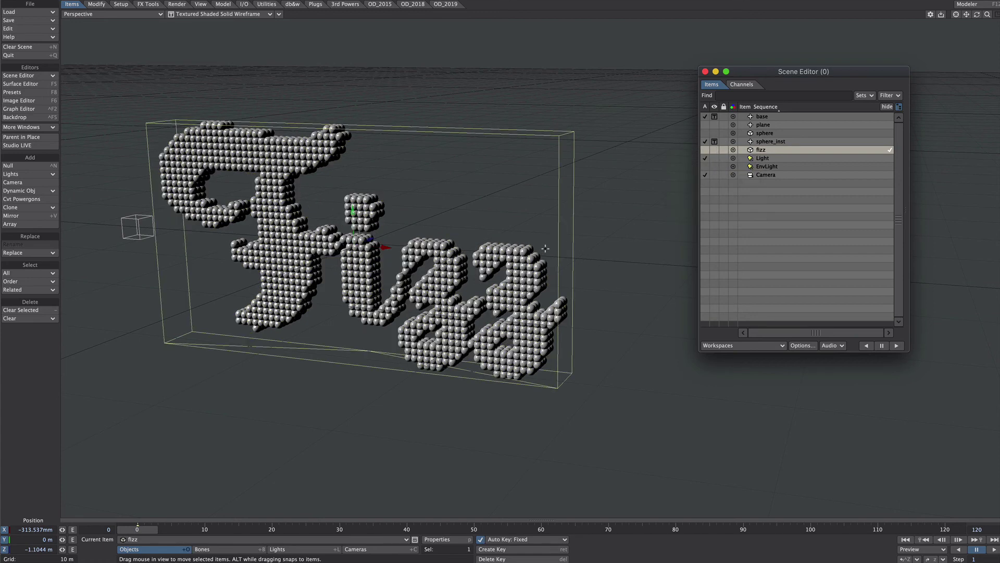
{"action": "left_click_drag", "start_coordinate": [383, 245], "coordinate": [386, 255], "text": "alt"}
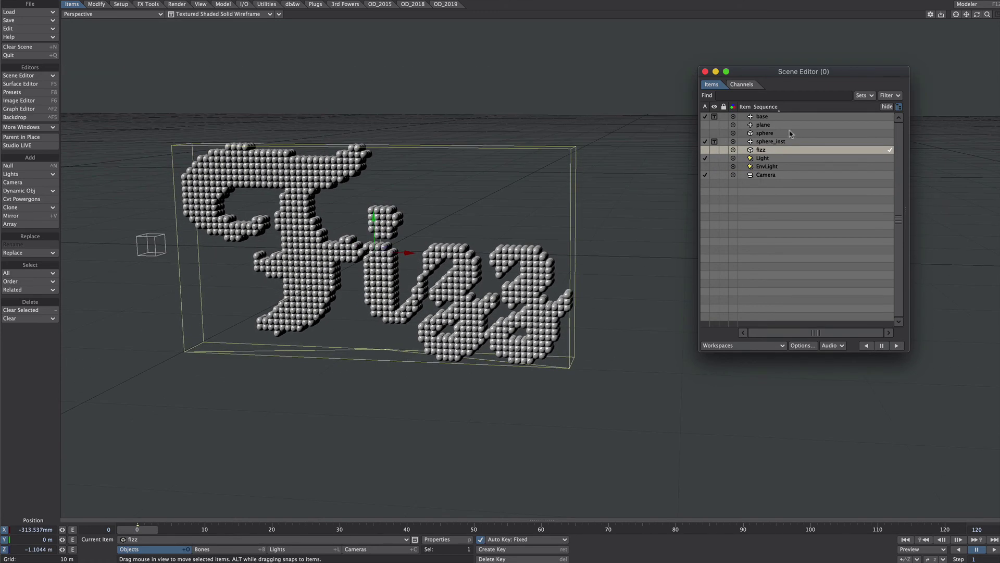
Select the base null and move it across the sphere-filled text from its far side, placing it around the lettering
{"action": "left_click", "coordinate": [763, 118]}
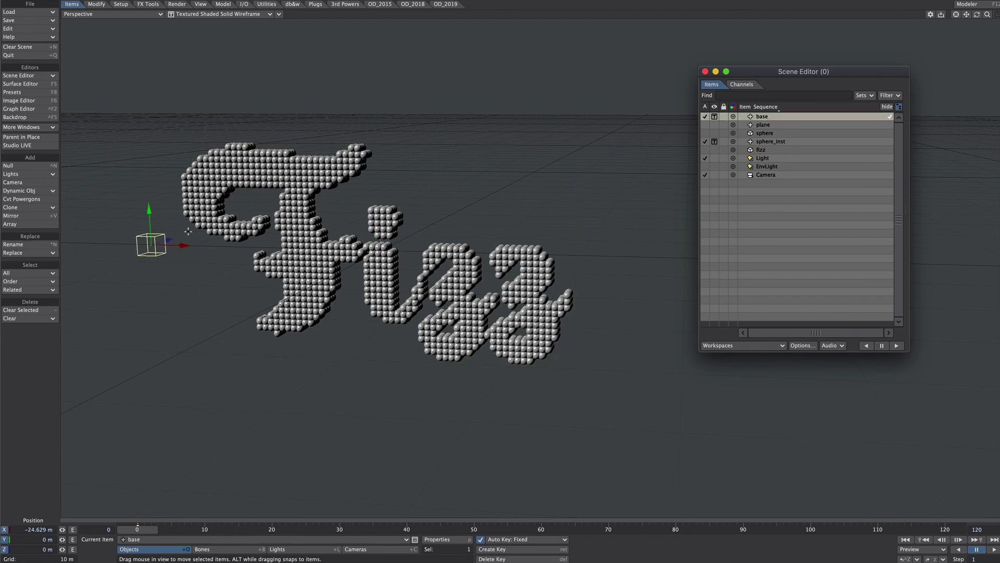
{"action": "left_click_drag", "start_coordinate": [185, 245], "coordinate": [480, 245]}
{"action": "left_click_drag", "start_coordinate": [509, 210], "coordinate": [516, 237], "text": "alt"}
{"action": "left_click_drag", "start_coordinate": [452, 237], "coordinate": [414, 260]}
{"action": "left_click_drag", "start_coordinate": [397, 245], "coordinate": [397, 73]}
{"action": "key", "text": "1"}
{"action": "left_click_drag", "start_coordinate": [478, 246], "coordinate": [464, 308]}
Stretch the base null to about 43.1 in X and 19.7 in Y so it spans the whole text
{"action": "key", "text": "h"}
{"action": "left_click_drag", "start_coordinate": [461, 100], "coordinate": [542, 100]}
{"action": "key", "text": "comma"}
{"action": "key", "text": "comma"}
{"action": "left_click_drag", "start_coordinate": [475, 140], "coordinate": [571, 127]}
{"action": "key", "text": "period"}
{"action": "left_click_drag", "start_coordinate": [550, 221], "coordinate": [511, 255], "text": "alt"}
Tilt the base null in bank and raise it above the text to about 31.24 m in Y
{"action": "key", "text": "y"}
{"action": "left_click_drag", "start_coordinate": [424, 164], "coordinate": [514, 238]}
{"action": "key", "text": "t"}
{"action": "left_click_drag", "start_coordinate": [473, 174], "coordinate": [470, 67]}
Align the base null with the text's depth at about -1.30 m in Z and stretch it to about 7.2 in Z
{"action": "key", "text": "2"}
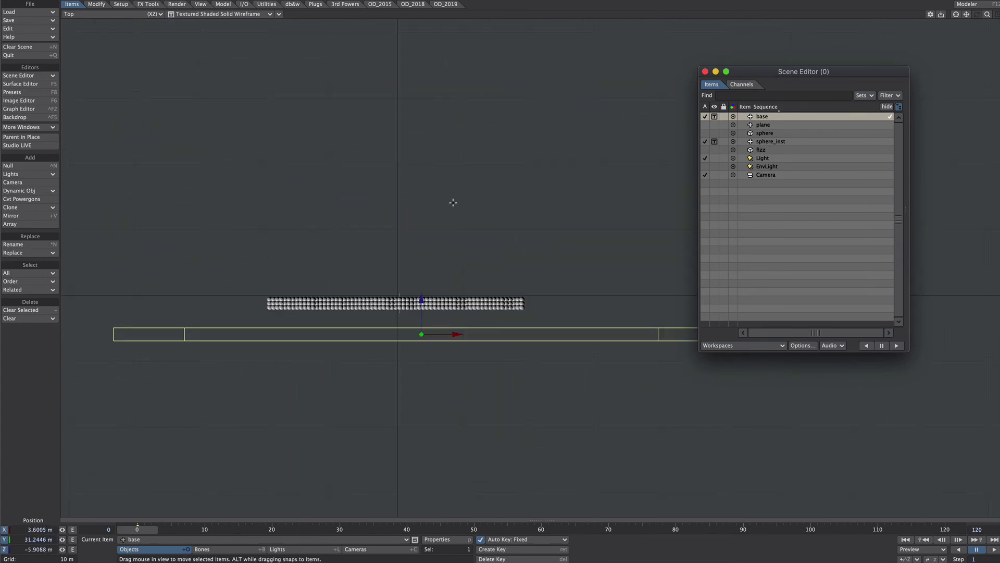
{"action": "left_click_drag", "start_coordinate": [421, 299], "coordinate": [435, 248]}
{"action": "key", "text": "h"}
{"action": "key", "text": "4"}
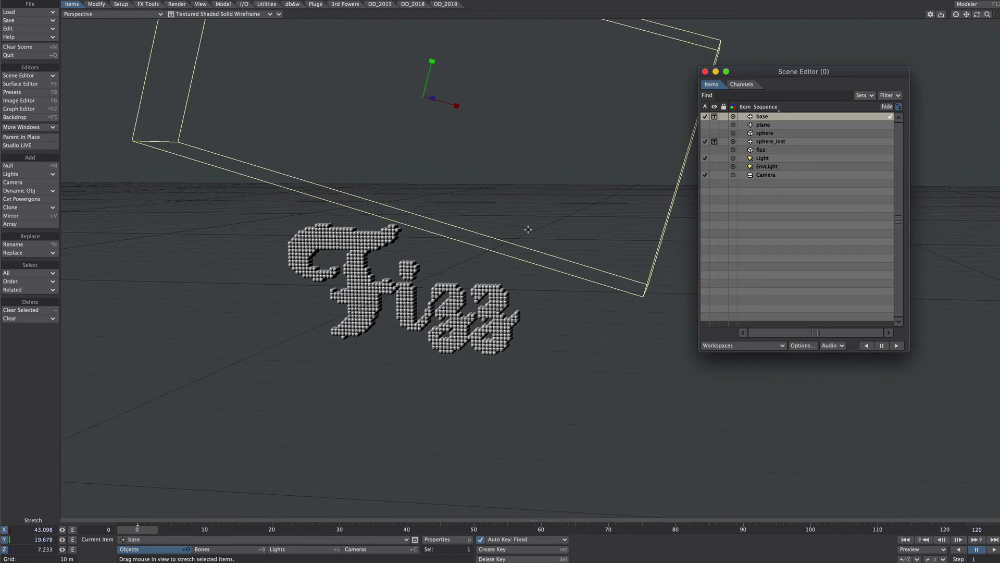
Lower the base null into the upper part of the text, to about 19.52 m in Y
{"action": "key", "text": "t"}
{"action": "left_click_drag", "start_coordinate": [423, 61], "coordinate": [423, 106]}
{"action": "left_click_drag", "start_coordinate": [406, 179], "coordinate": [406, 207]}
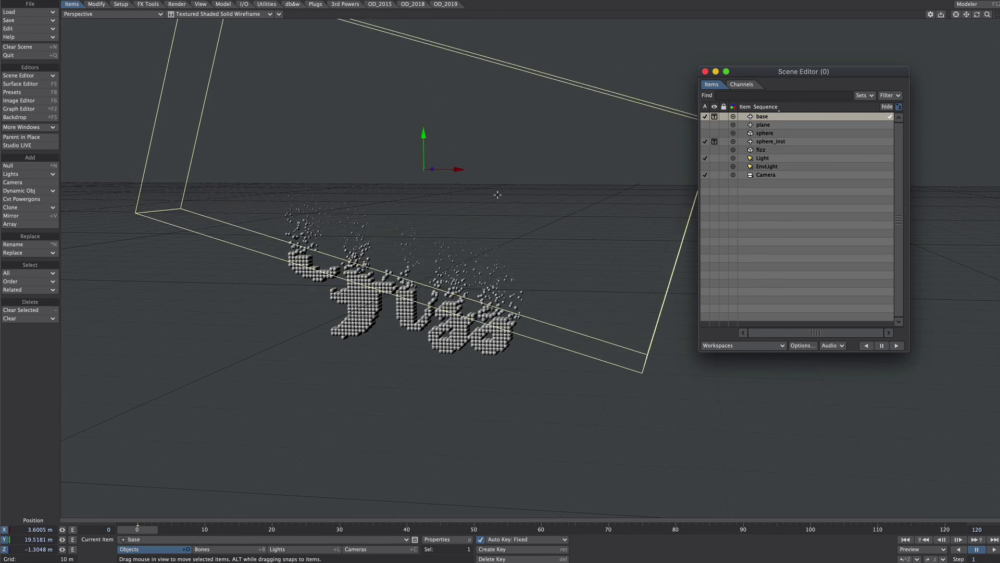
Rotate the base null to a bank of about 12.2° and move it to about 1.90 m in X and 2.00 m in Z
{"action": "key", "text": "y"}
{"action": "left_click_drag", "start_coordinate": [448, 157], "coordinate": [210, 124]}
{"action": "key", "text": "t"}
{"action": "left_click_drag", "start_coordinate": [220, 169], "coordinate": [504, 196]}
{"action": "key", "text": "y"}
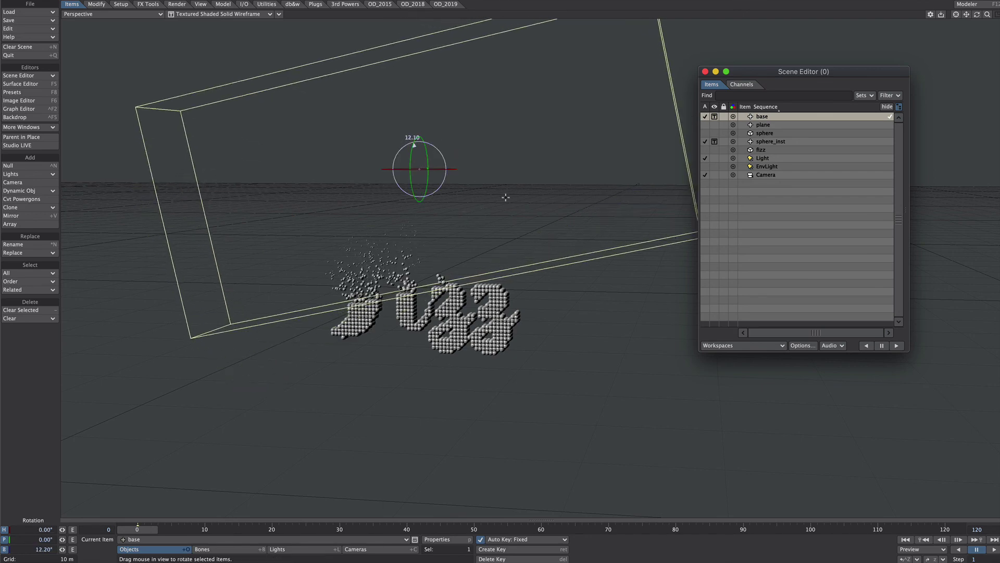
{"action": "key", "text": "t"}
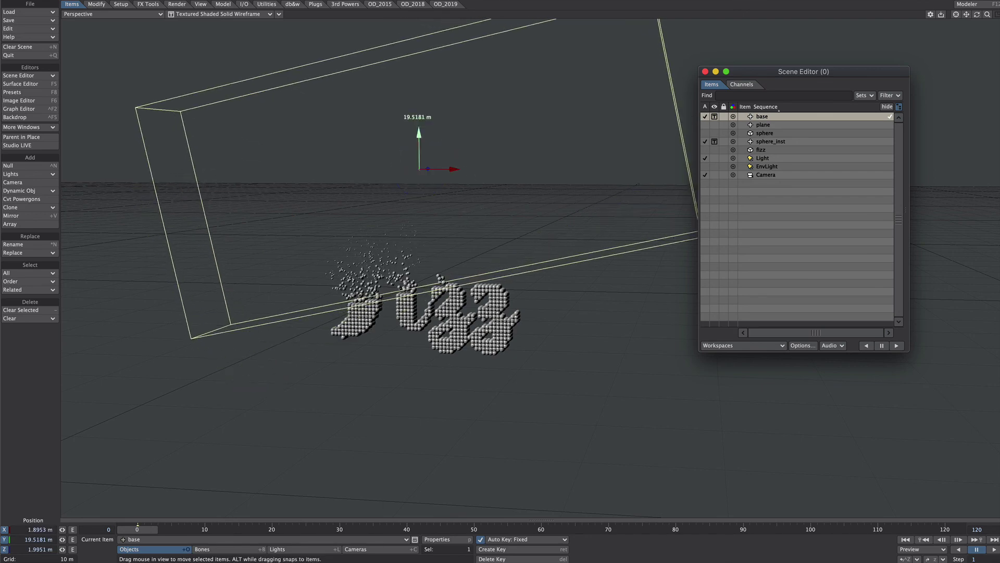